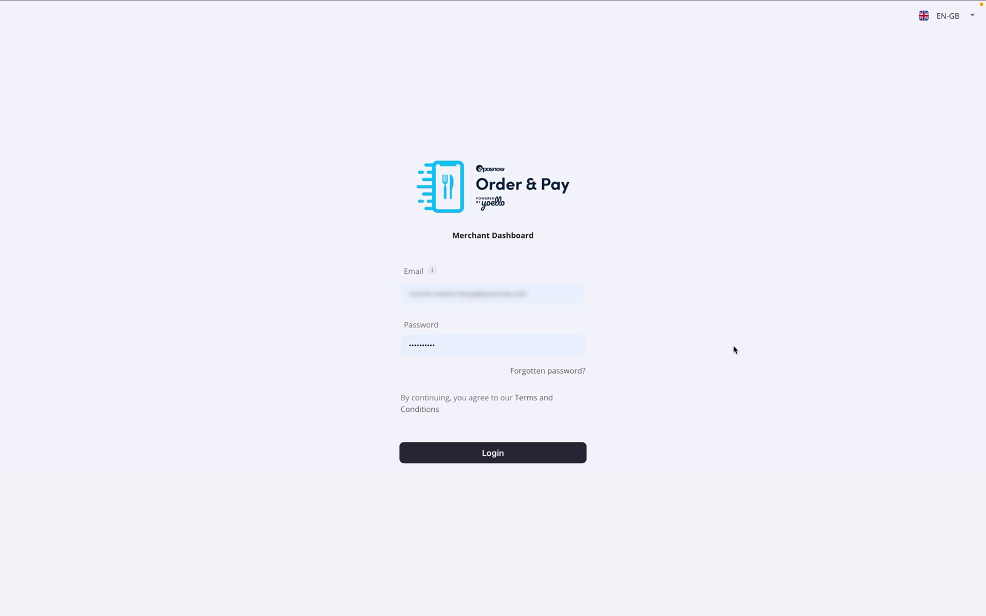
# - Log in to the Order & Pay Merchant Dashboard with the pre-filled account email and password
pyautogui.click(549, 458)
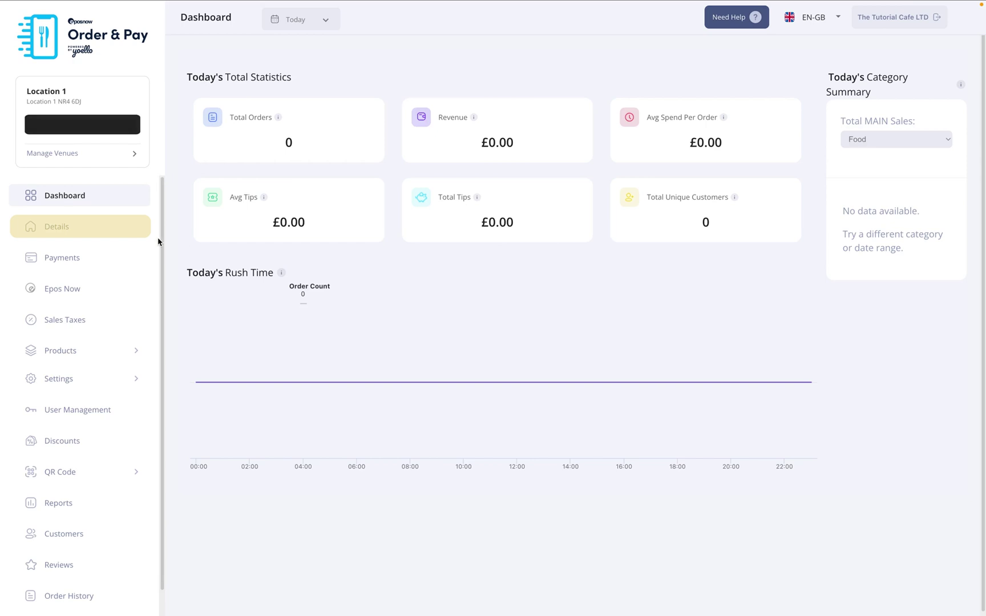
# - Review the Location 1 Cafe venue details (address, time zone, description) and save them
pyautogui.click(114, 228)
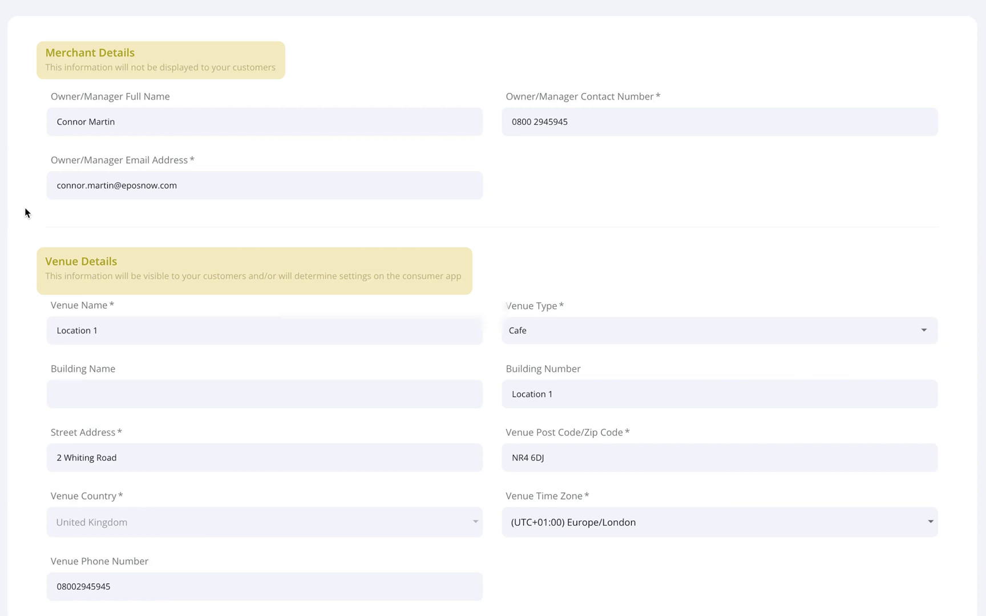
pyautogui.scroll(-5, 26, 213)
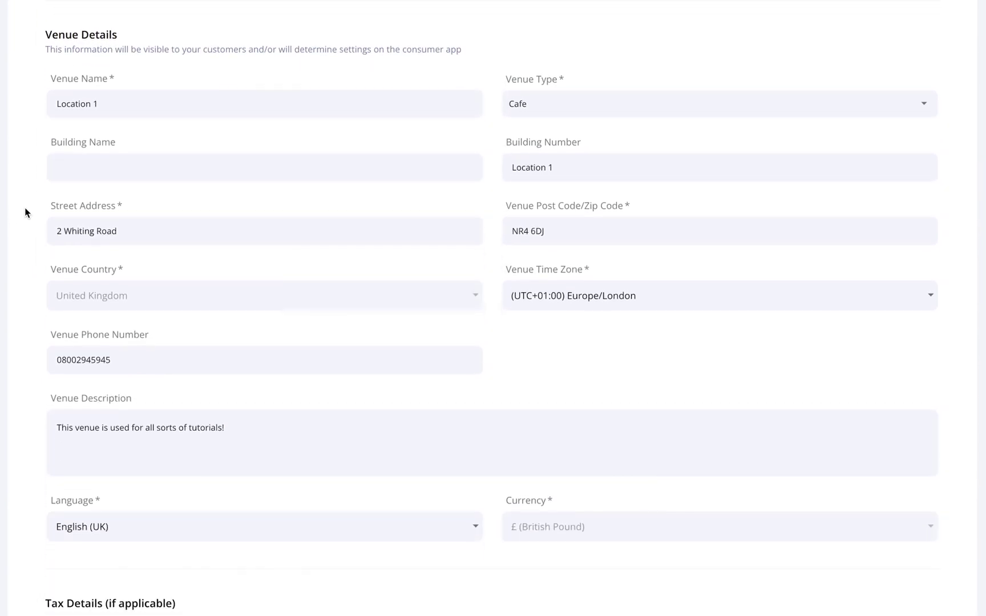
pyautogui.scroll(-2, 25, 213)
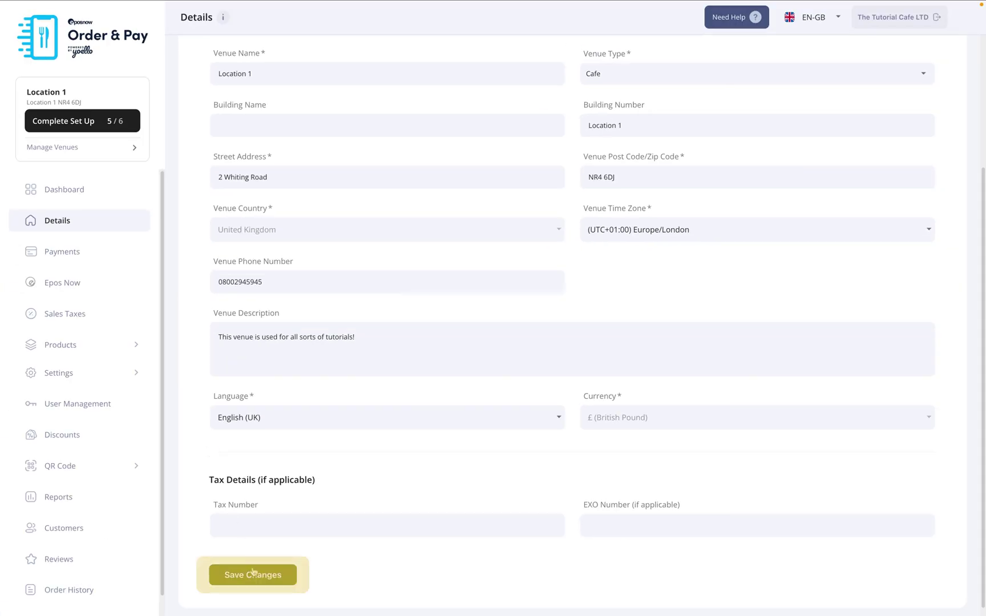
pyautogui.click(255, 574)
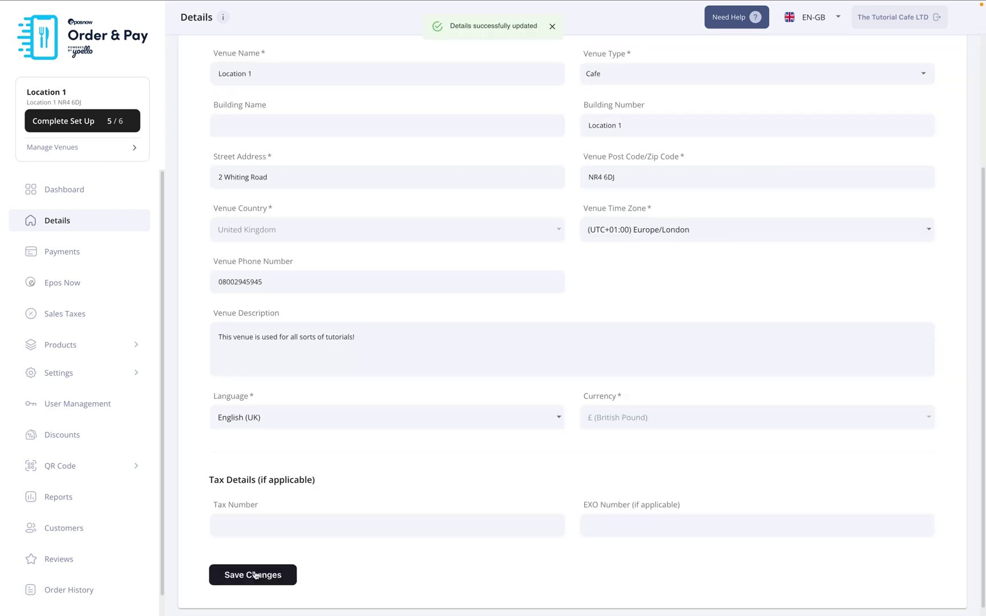
pyautogui.click(70, 257)
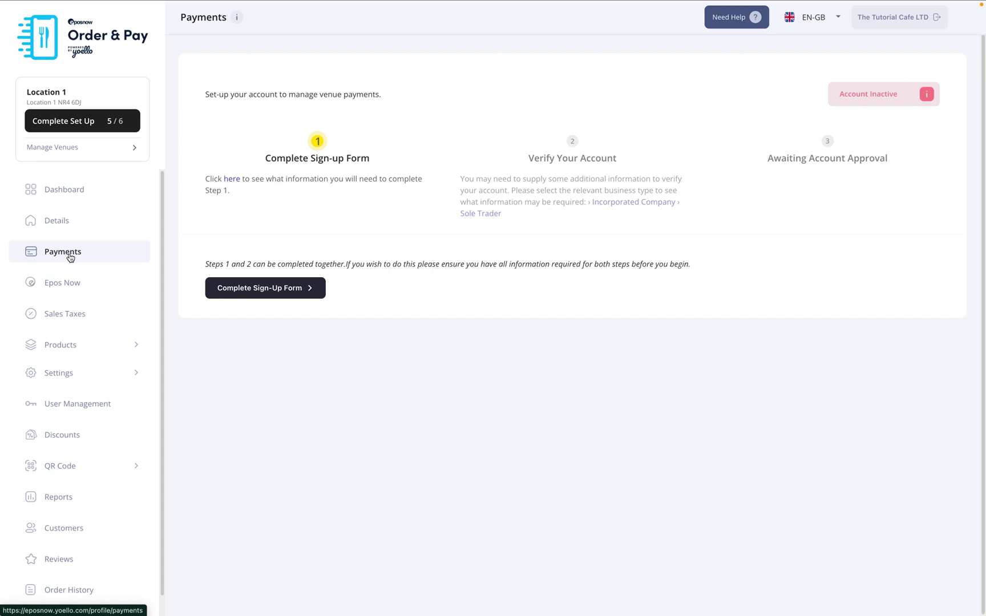
# - Leave the inactive three-step payments setup for the Epos Now product sync page
pyautogui.click(71, 286)
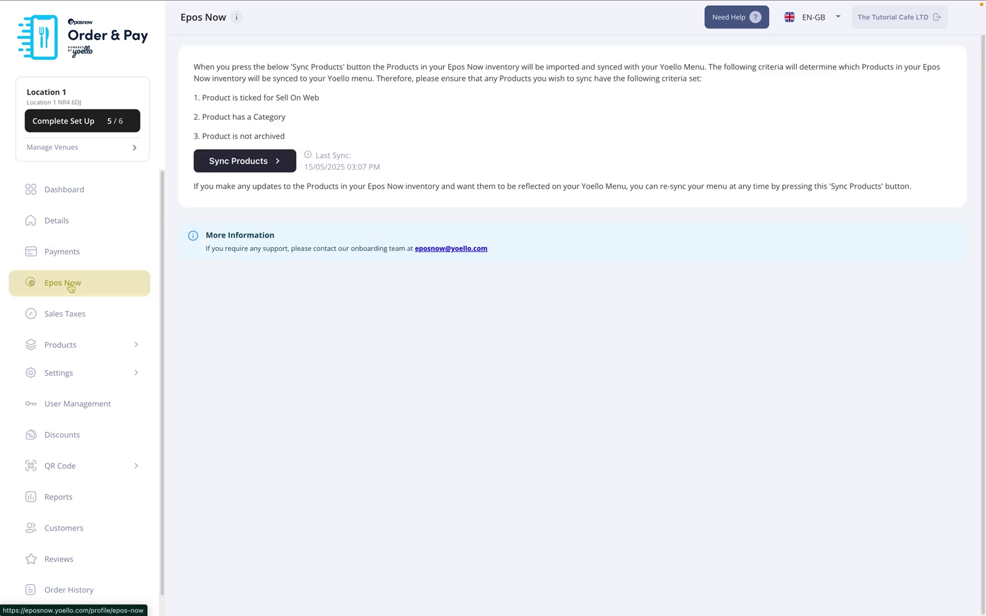
# - Re-sync products from the Epos Now inventory, then start a new menu from the empty Menus list
pyautogui.click(253, 168)
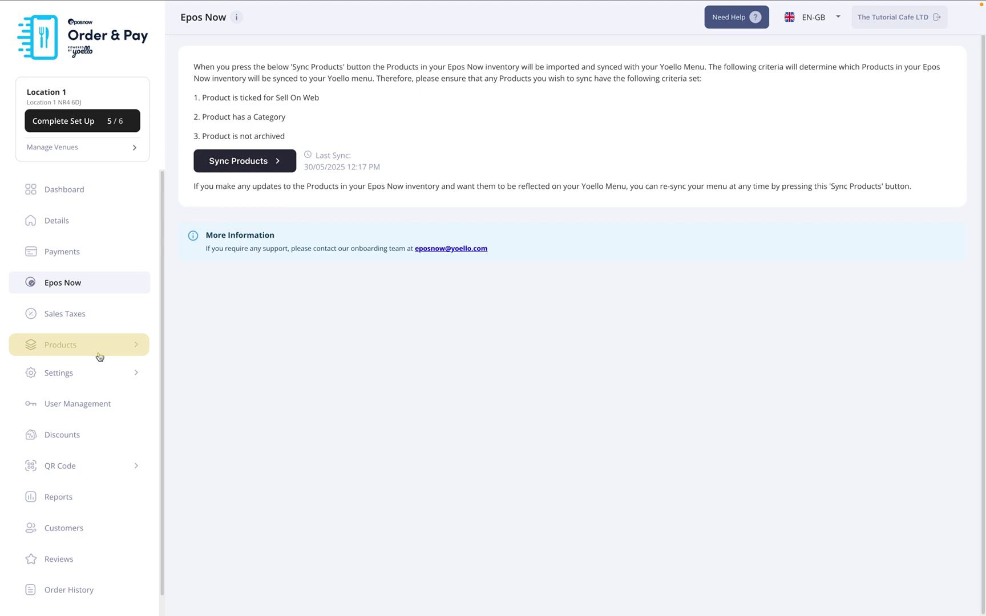
pyautogui.click(100, 353)
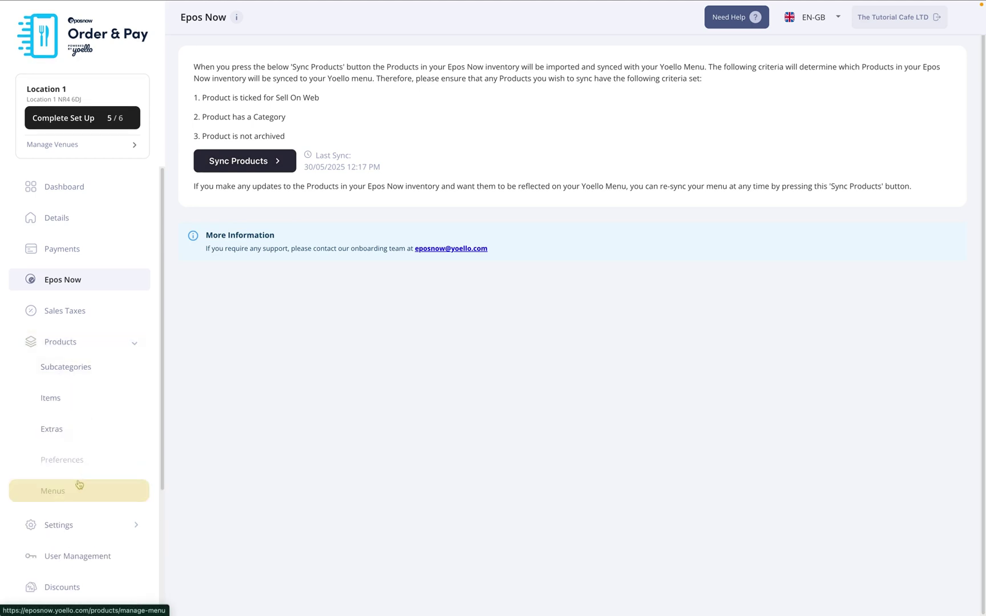
pyautogui.click(79, 494)
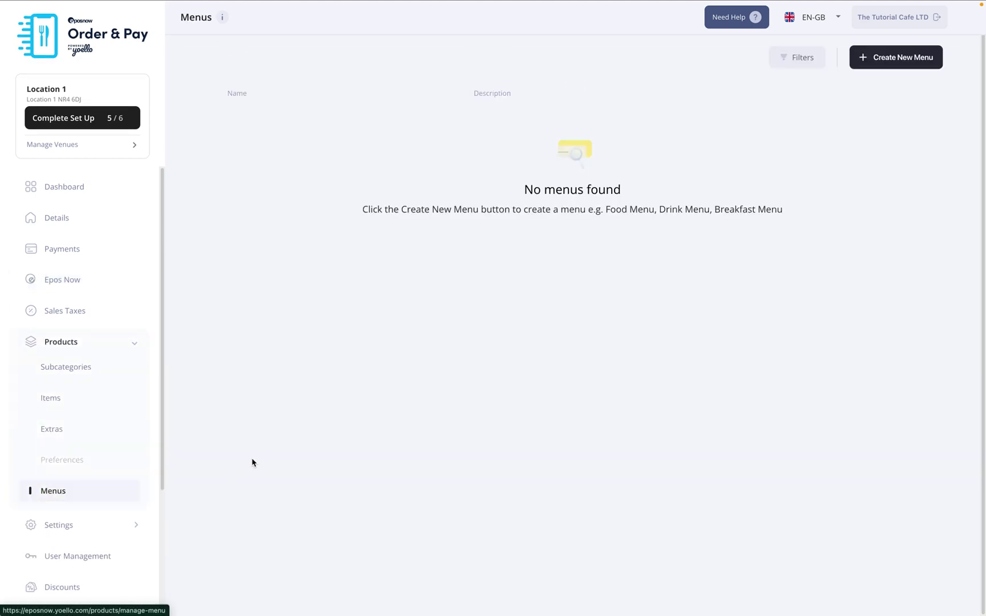
pyautogui.click(859, 66)
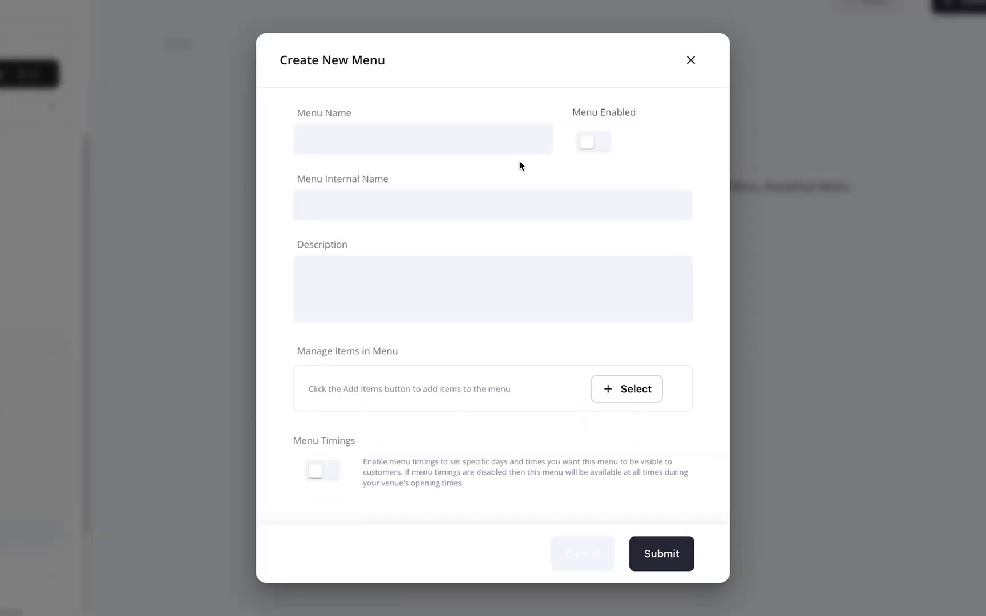
# - Name the new menu 'Main Menu' and switch Menu Enabled on
pyautogui.click(469, 176)
pyautogui.write('Main ')
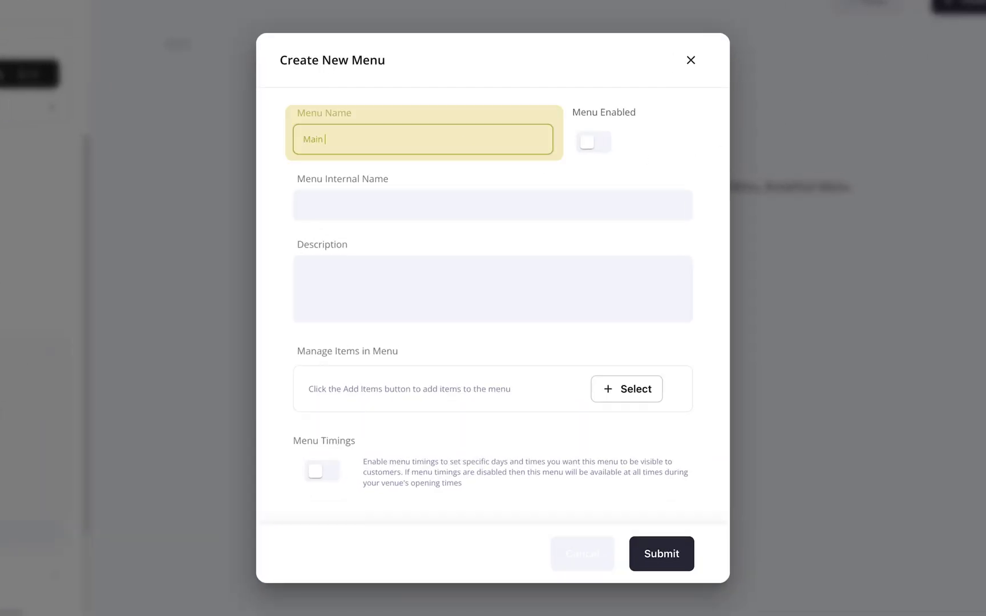
pyautogui.write('Menu')
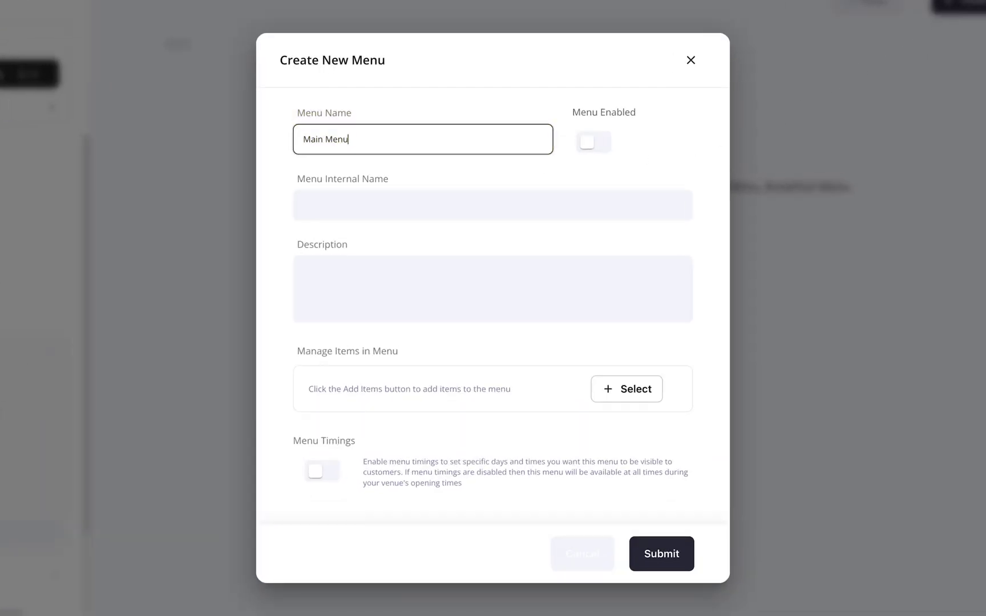
pyautogui.click(585, 144)
pyautogui.click(485, 206)
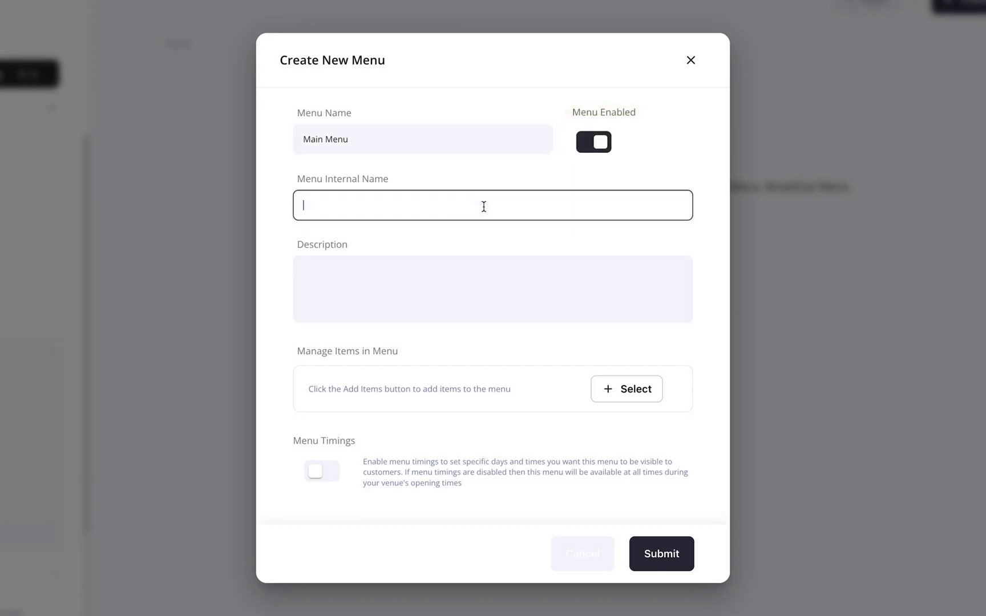
pyautogui.click(487, 294)
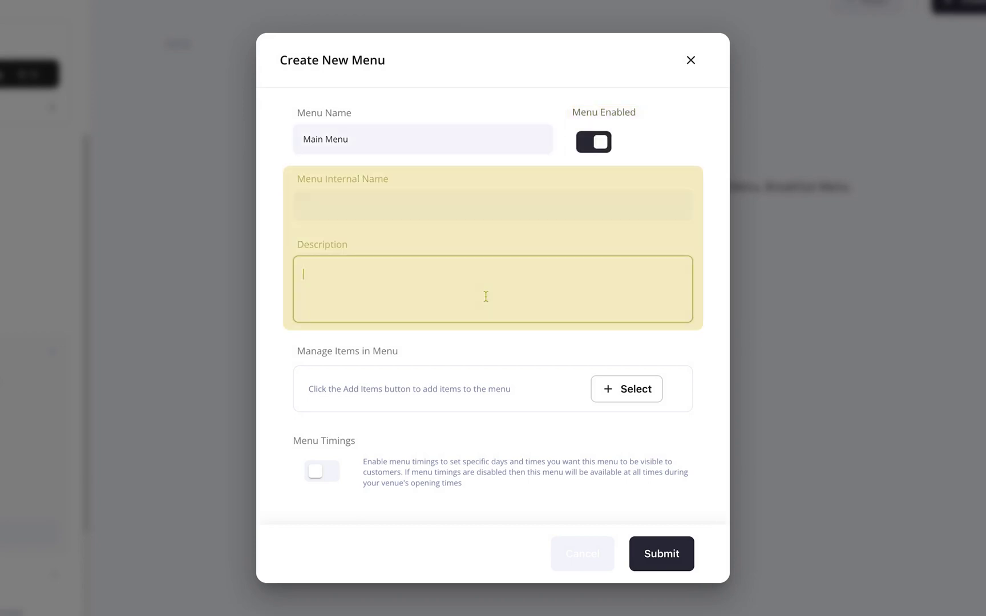
# - Select all 112 items for Main Menu and submit to create it
pyautogui.click(653, 399)
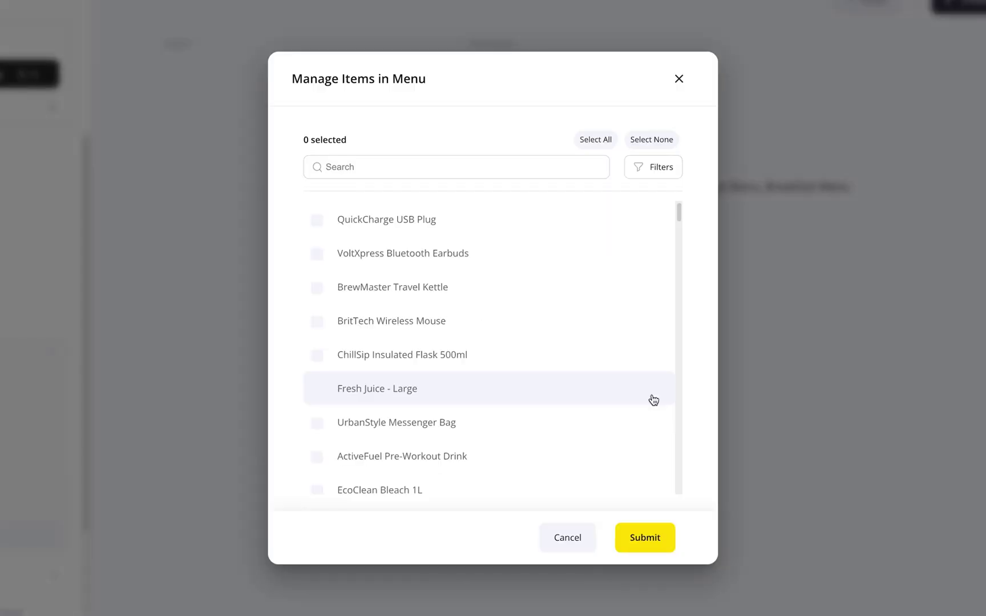
pyautogui.click(368, 393)
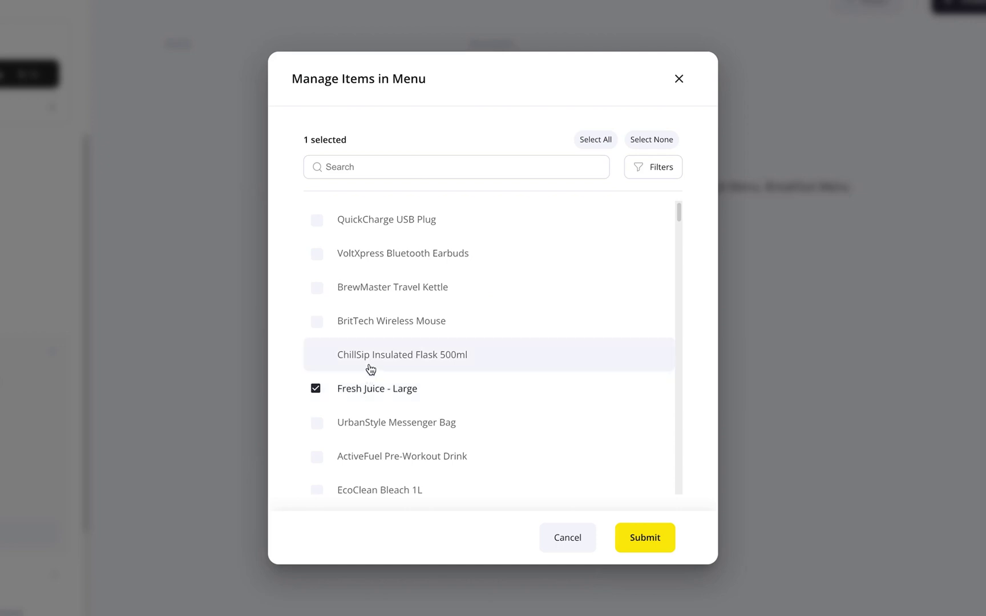
pyautogui.click(370, 368)
pyautogui.click(372, 365)
pyautogui.click(366, 392)
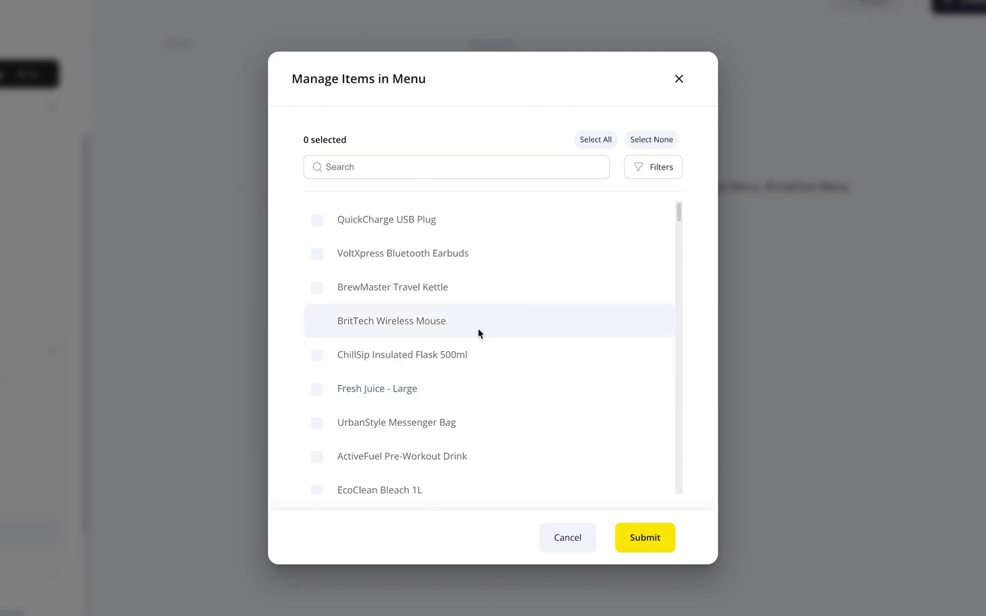
pyautogui.click(611, 139)
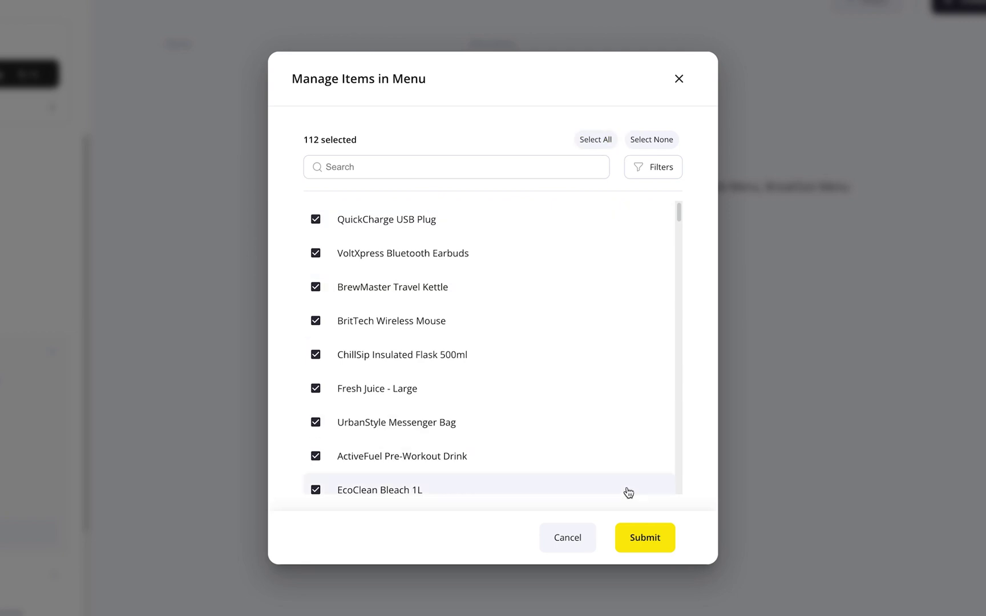
pyautogui.click(646, 538)
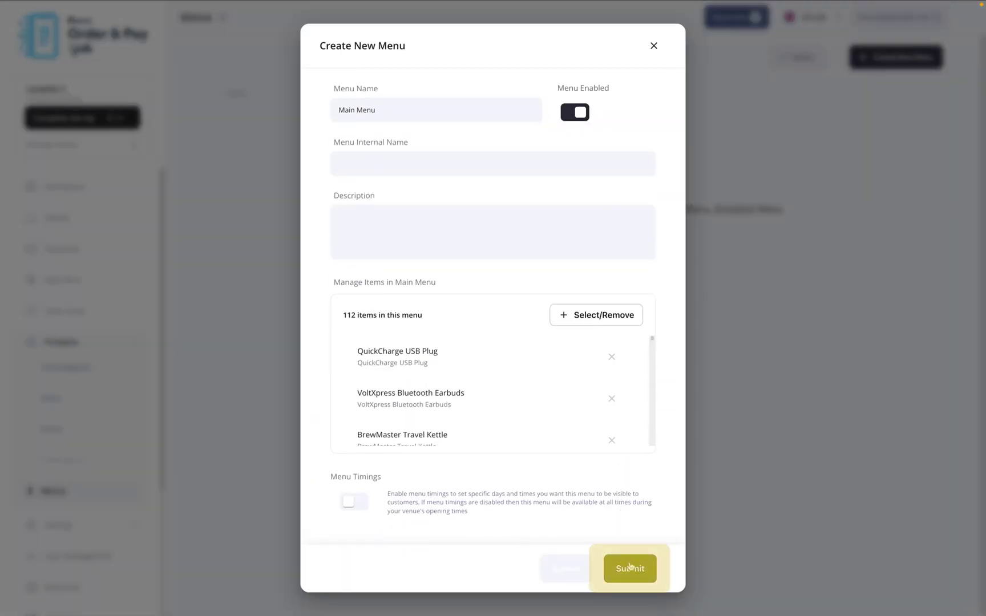
pyautogui.click(630, 567)
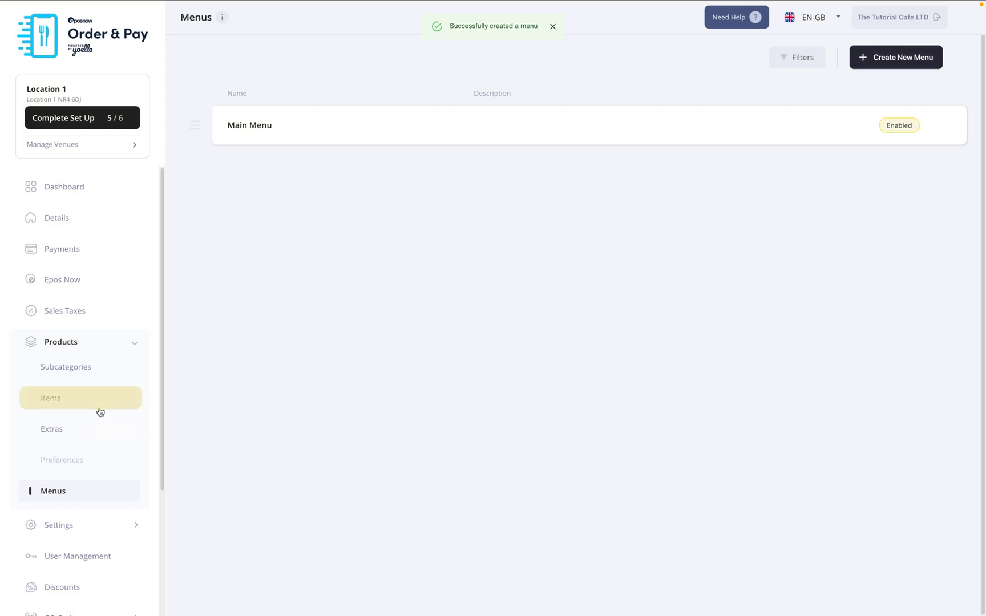
# - Inspect the BioGlow Moisturiser 200ml item settings and cancel without saving any changes
pyautogui.click(82, 399)
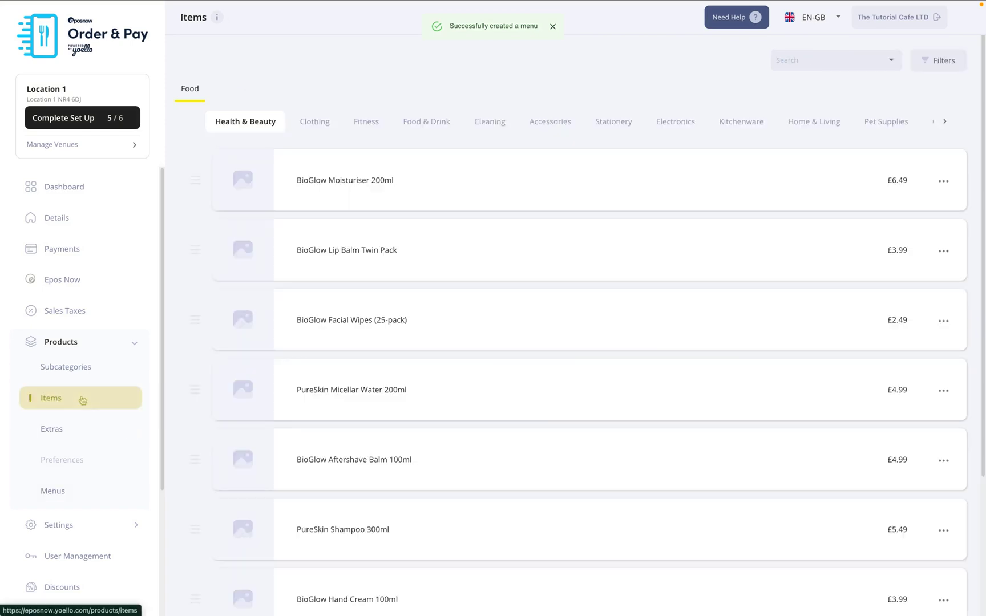
pyautogui.click(546, 177)
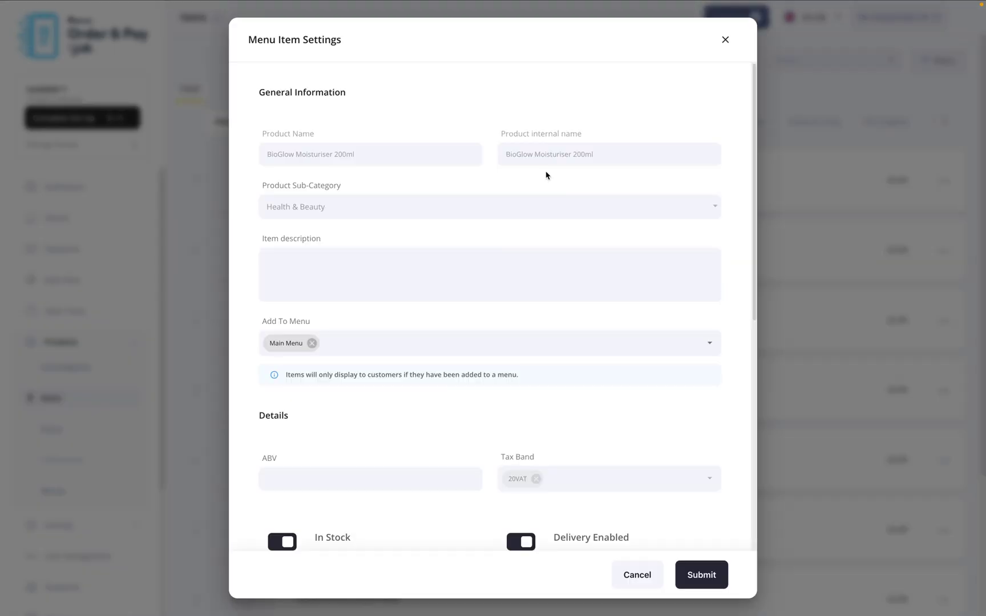
pyautogui.scroll(-4, 546, 175)
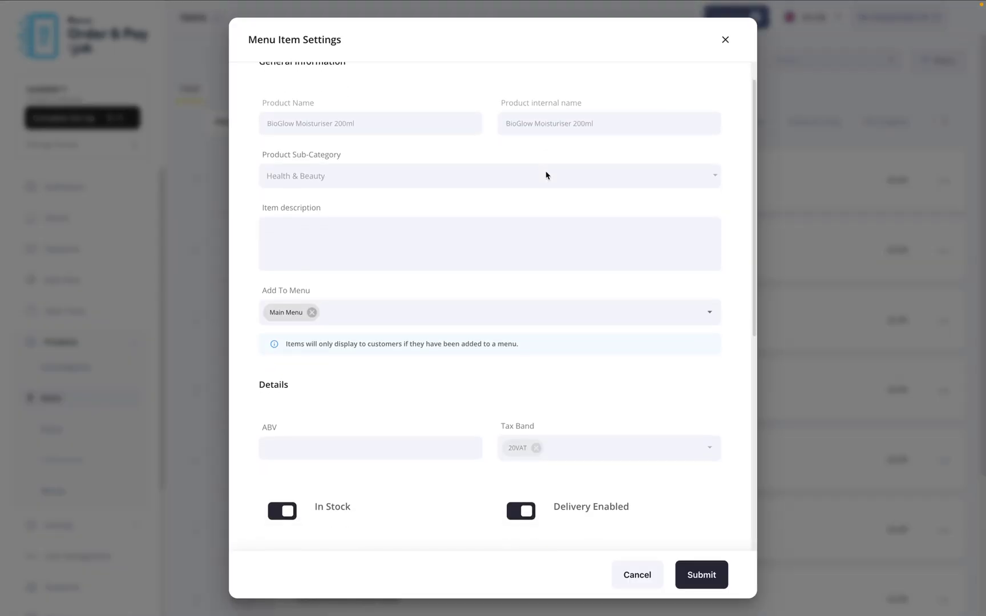
pyautogui.scroll(-2, 546, 175)
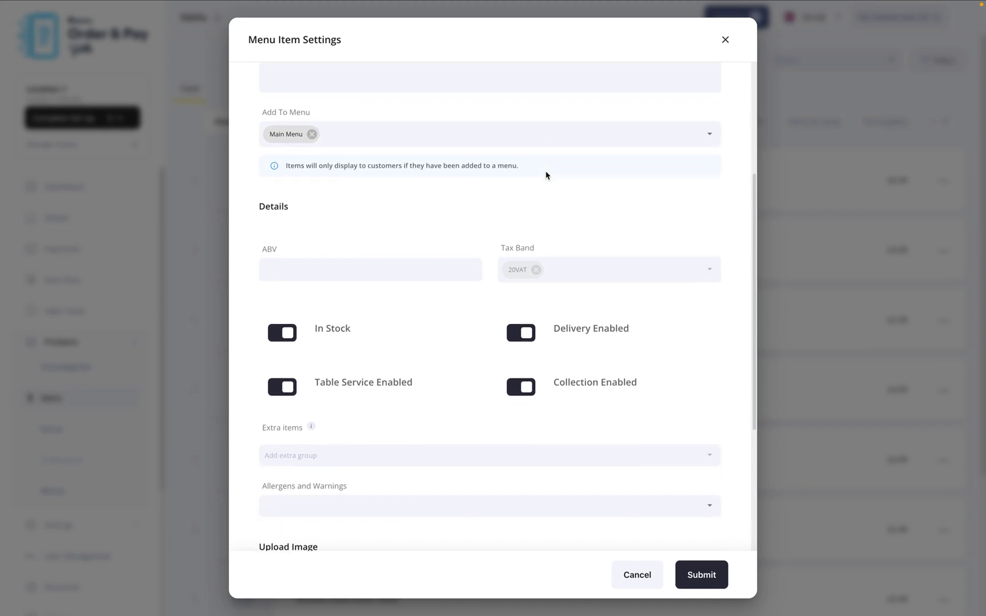
pyautogui.scroll(-3, 546, 175)
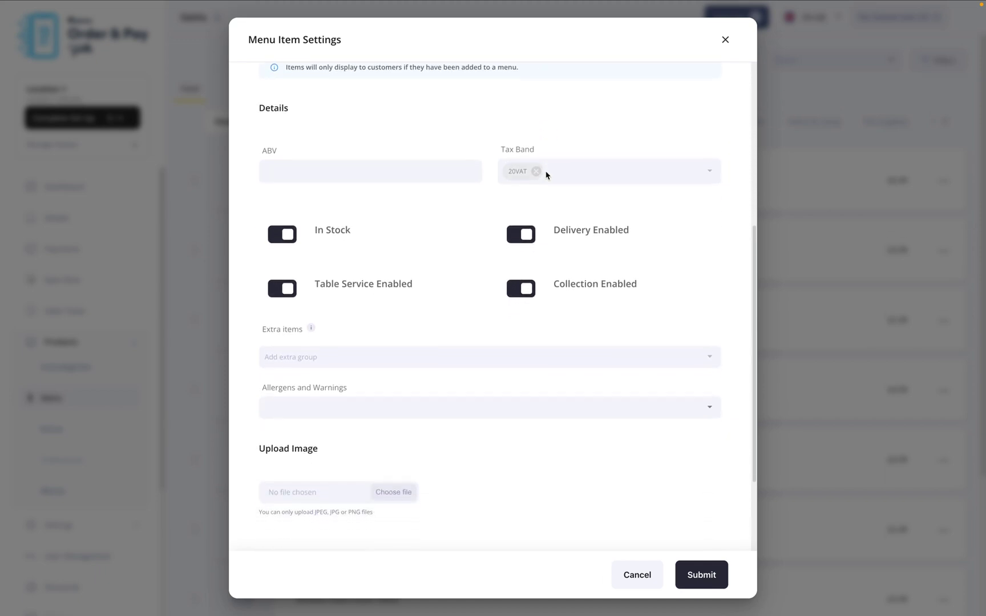
pyautogui.scroll(-1, 546, 175)
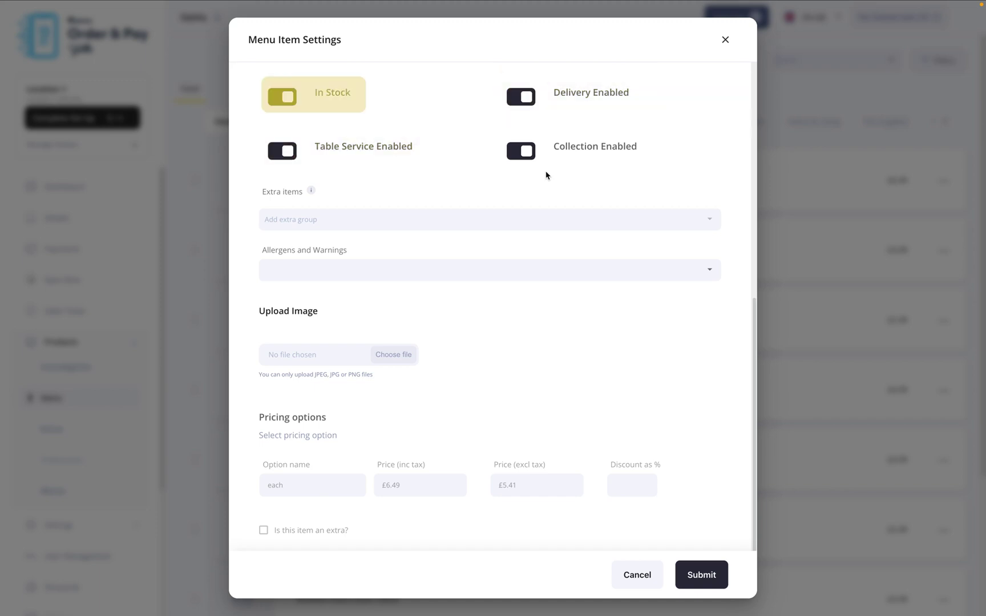
pyautogui.click(653, 586)
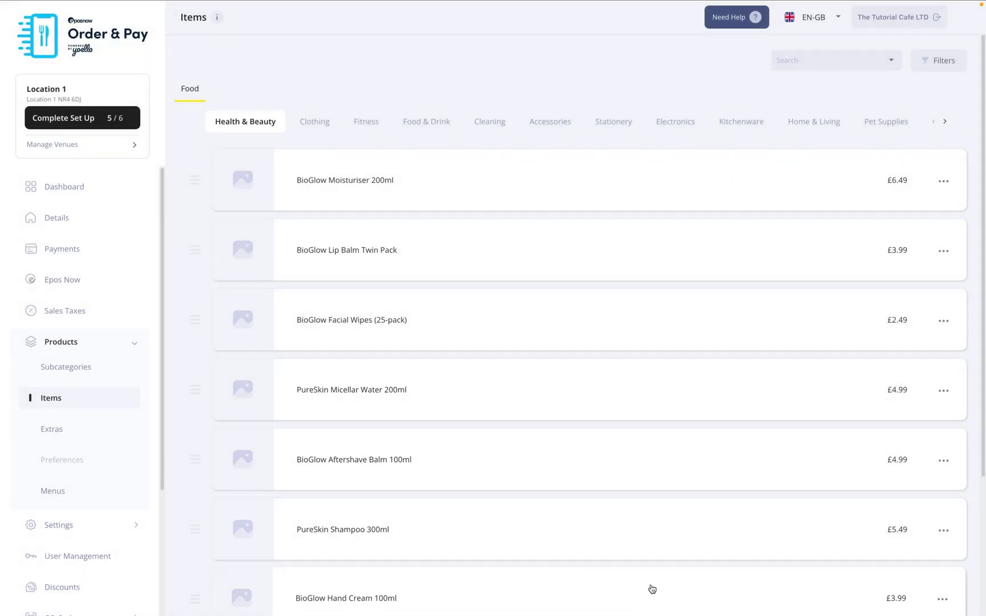
pyautogui.click(91, 374)
# - Enable the Food & Drink subcategory, save it, and drag it to the top of the list
pyautogui.click(403, 234)
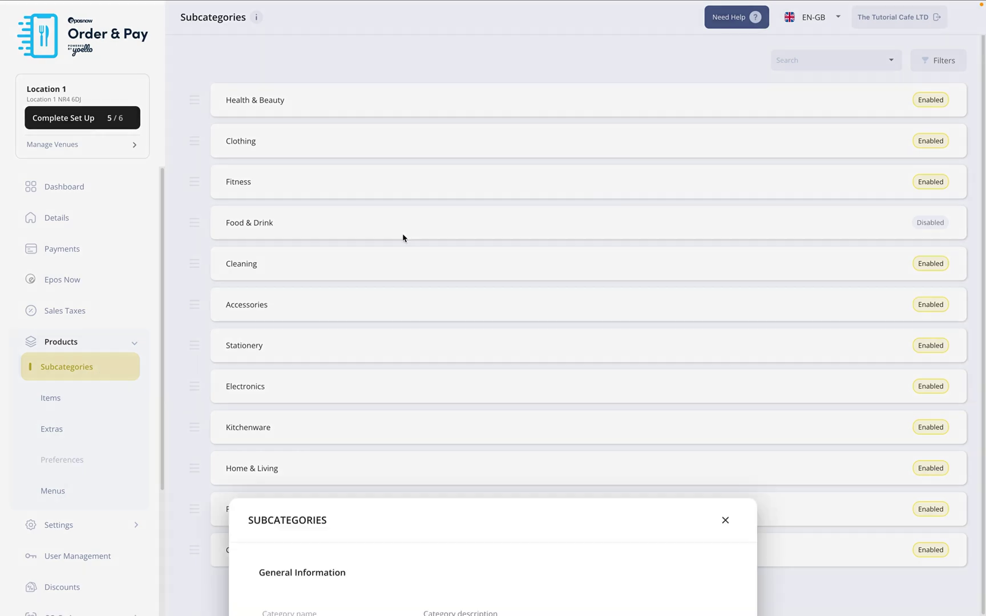
pyautogui.click(650, 388)
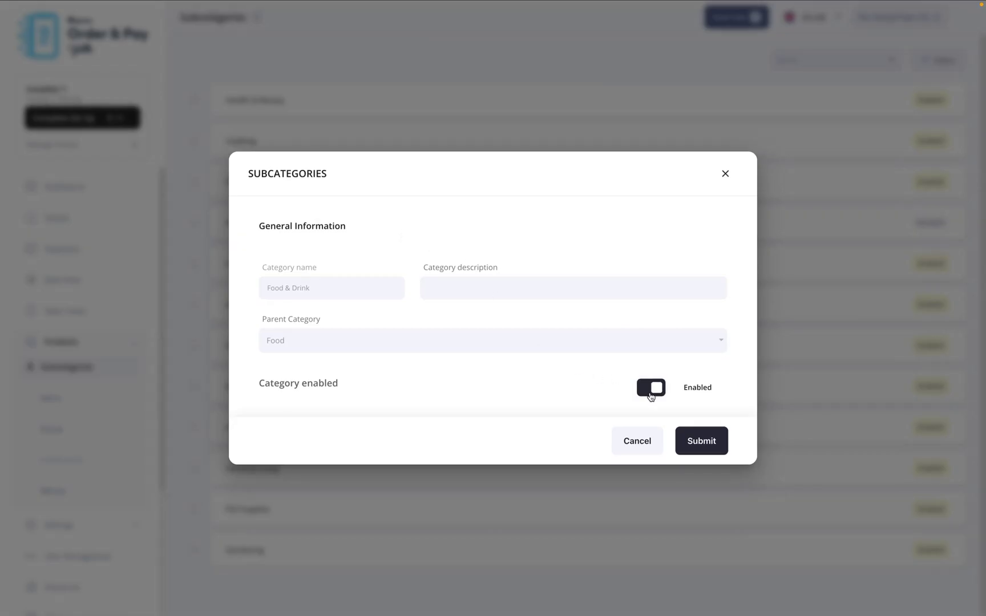
pyautogui.click(700, 442)
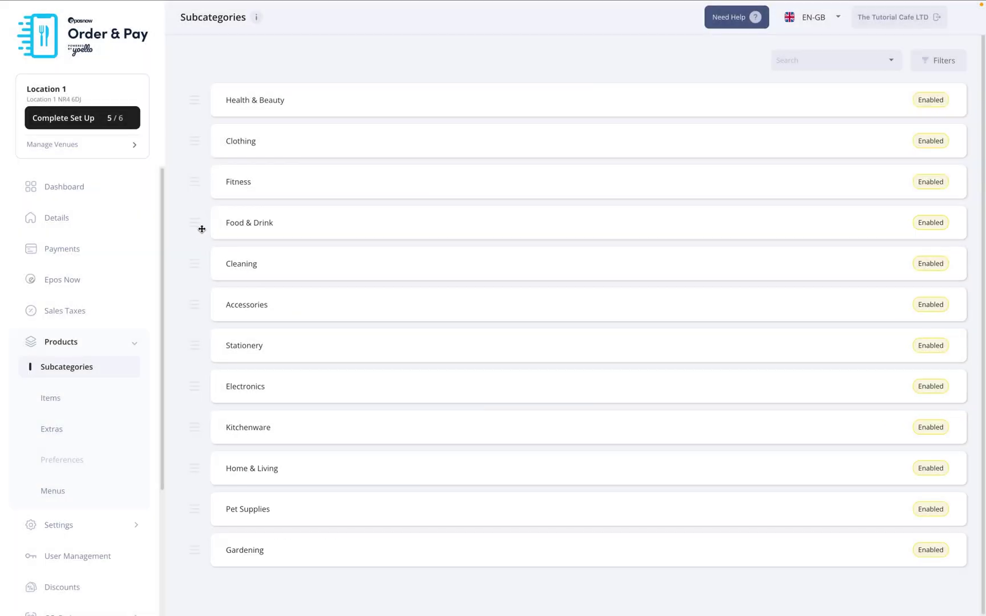
pyautogui.moveTo(200, 224); pyautogui.dragTo(200, 99)
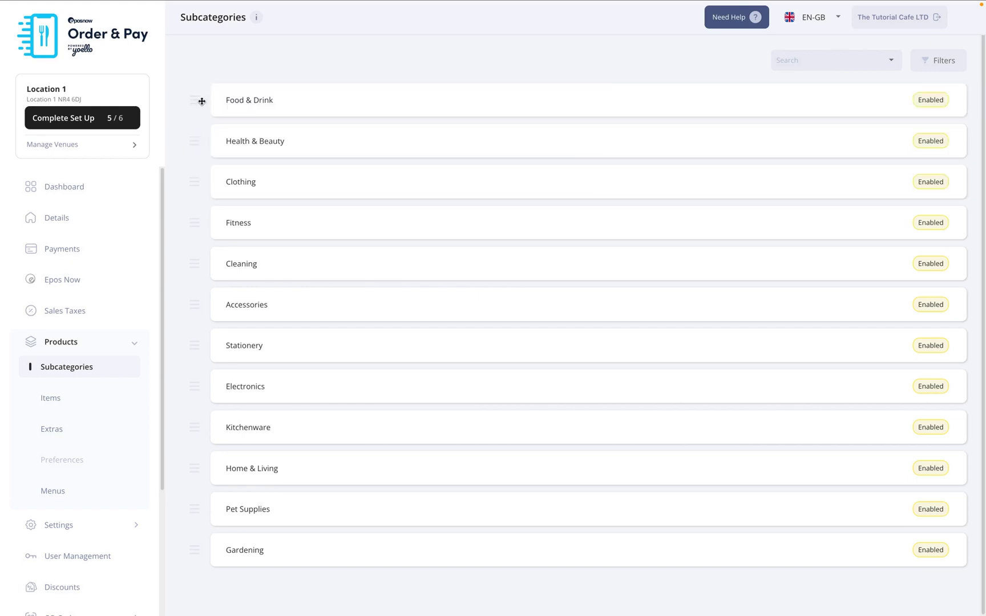
pyautogui.click(78, 432)
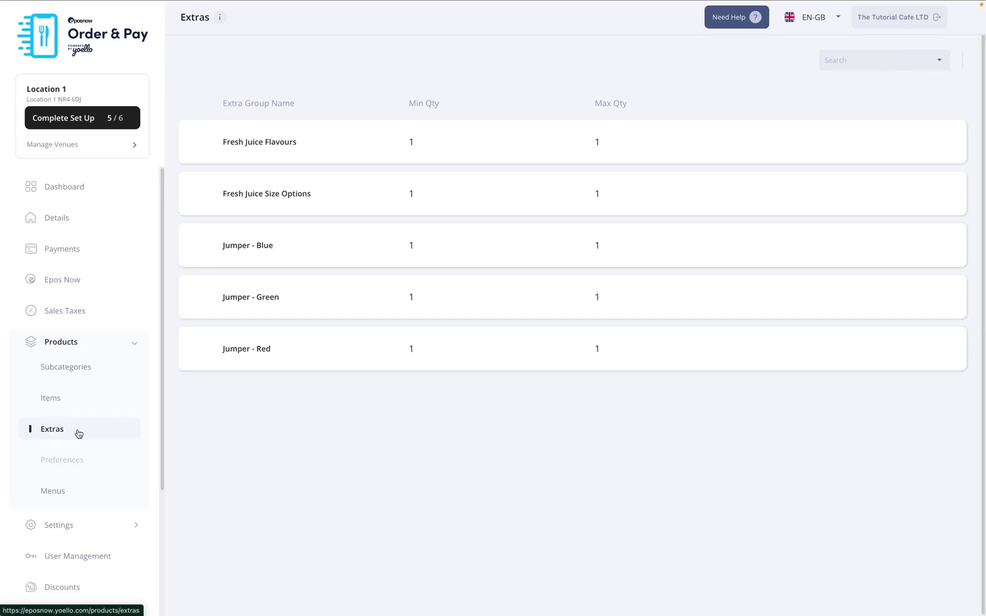
# - In Fresh Juice Flavours, place Lemon Twist ahead of Orange & Mango and submit
pyautogui.click(471, 145)
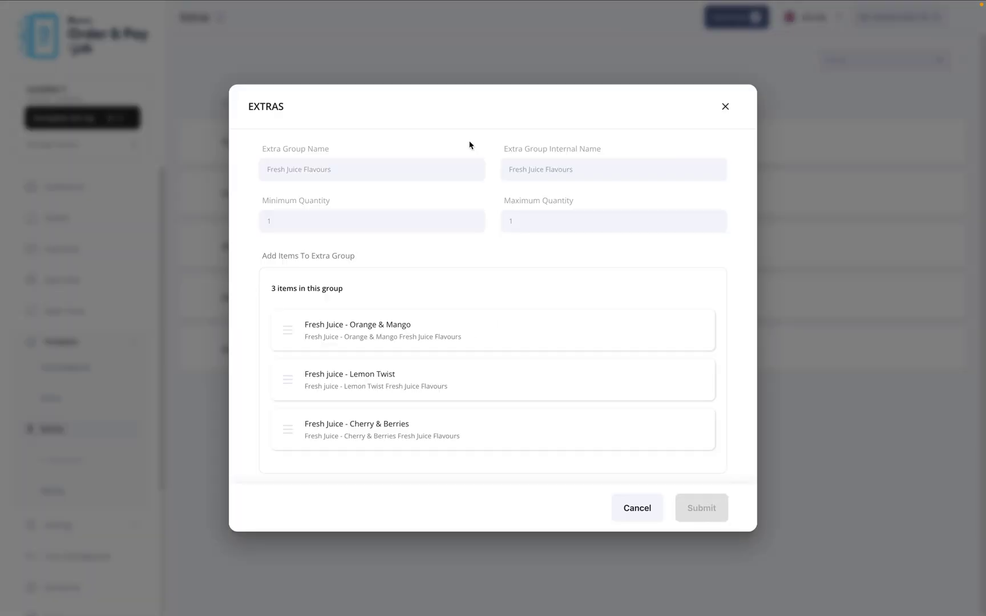
pyautogui.moveTo(298, 334); pyautogui.dragTo(293, 389)
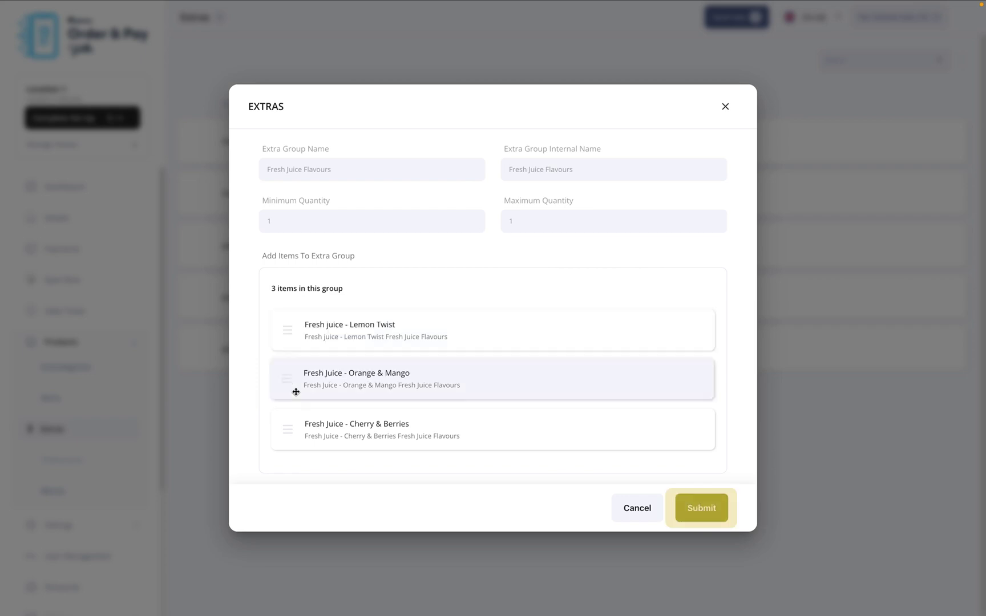
pyautogui.click(701, 498)
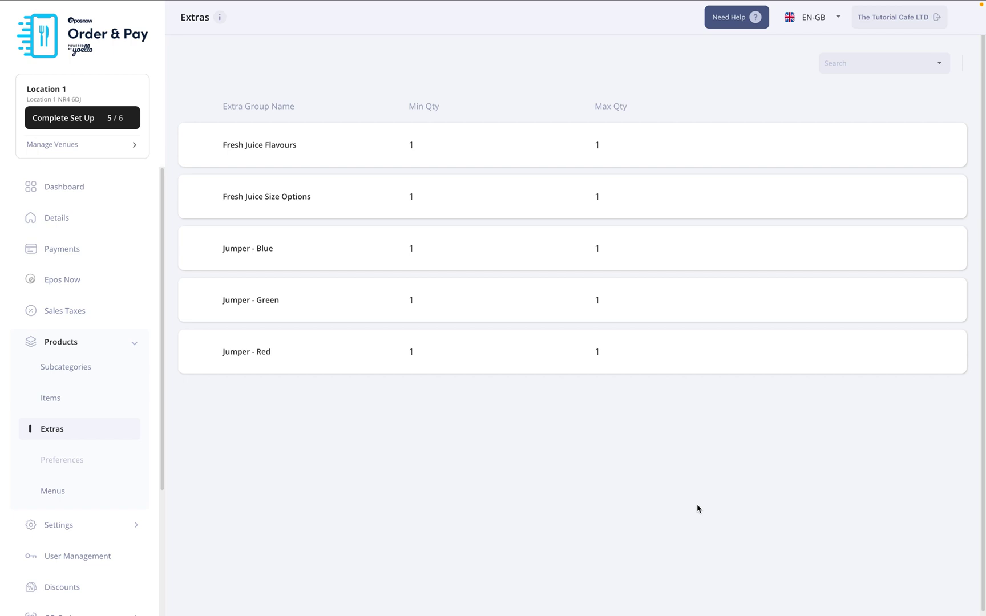
# - View the Breakfast, Lunch and Dinner trading time schedules under Settings
pyautogui.click(121, 530)
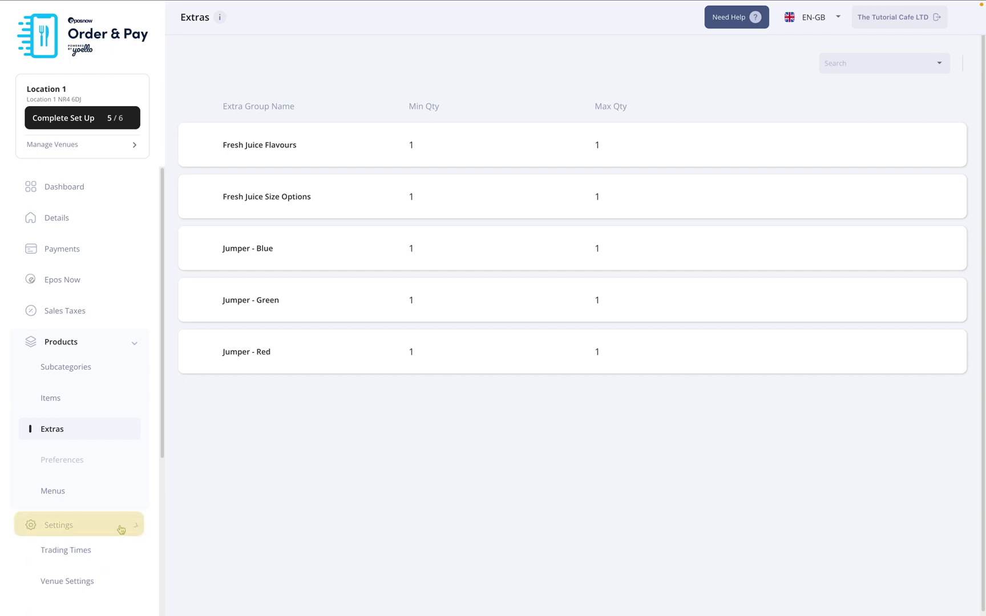
pyautogui.click(118, 552)
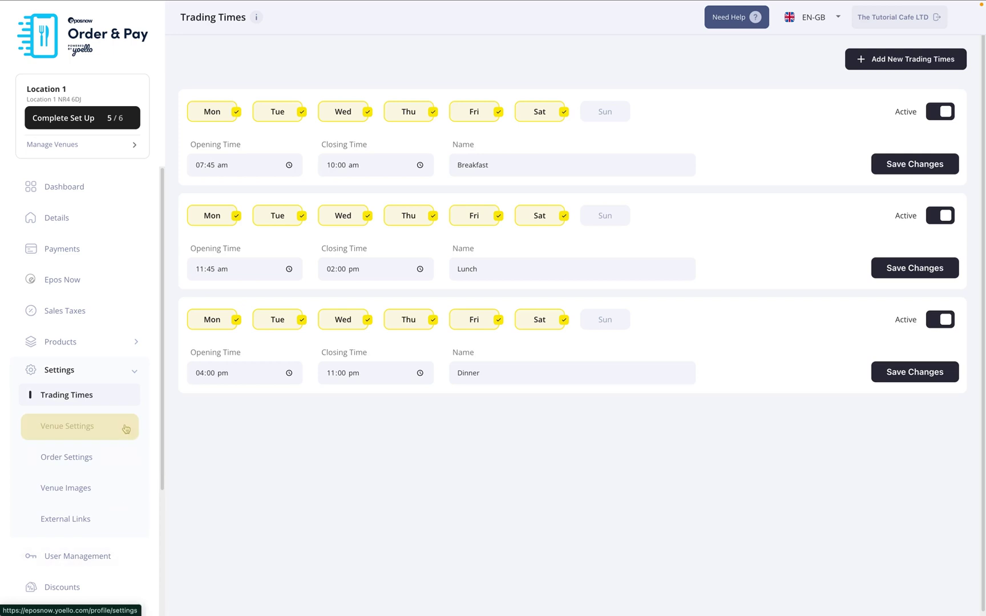
pyautogui.click(124, 427)
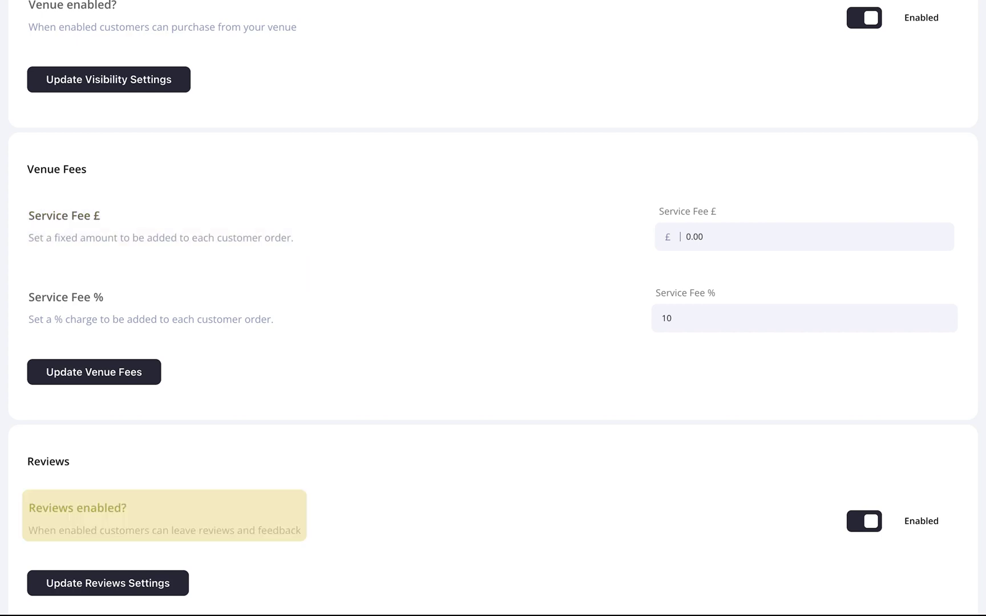
# - Review venue settings: venue enabled, £0.00 fixed plus 10% service fee, reviews enabled
pyautogui.moveTo(160, 381); pyautogui.dragTo(152, 539)
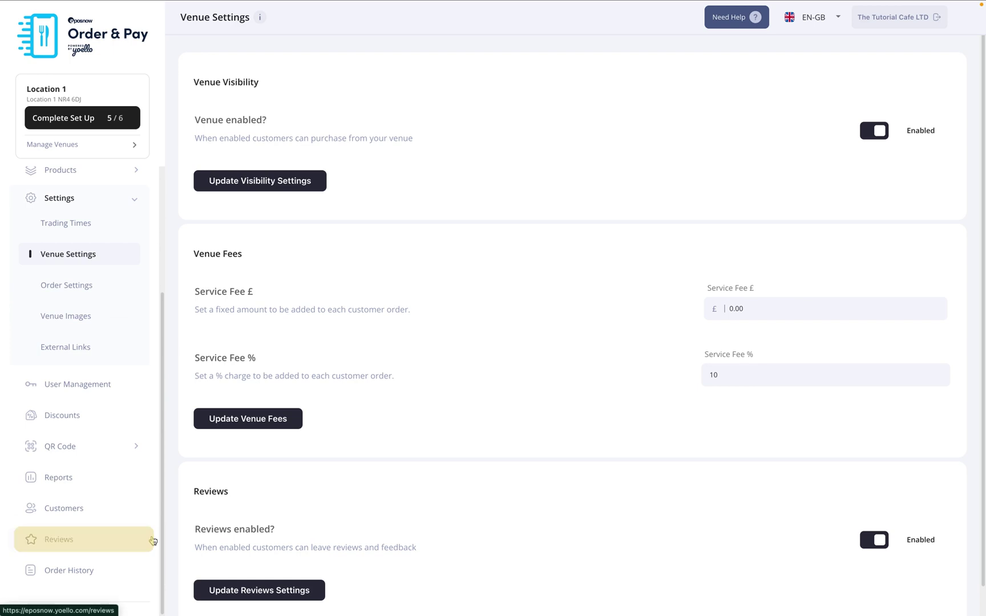
# - Review the general order settings: prep time, pre-orders, tipping, pop-up alerts and ASAP time slots
pyautogui.click(108, 294)
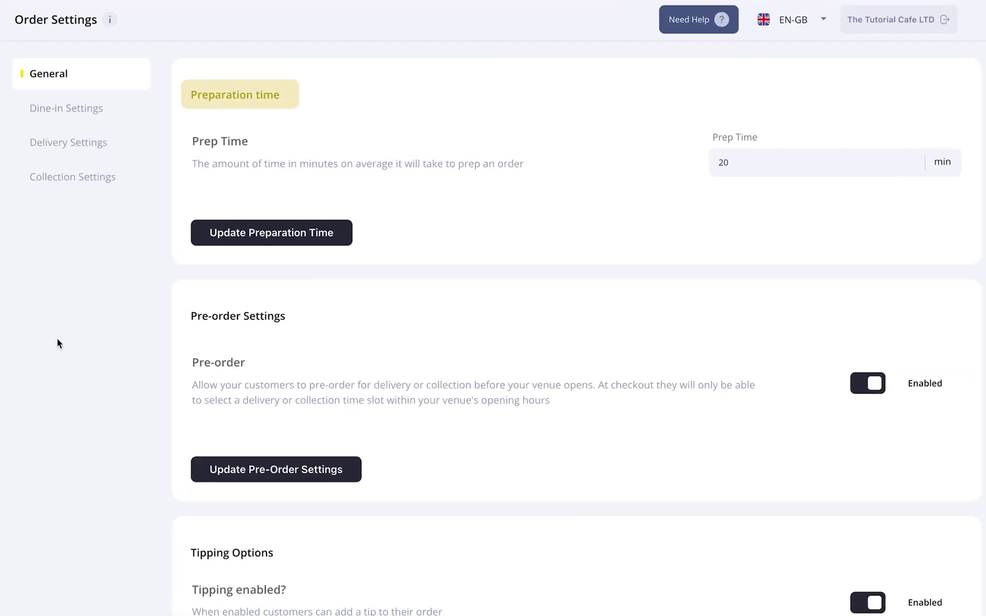
pyautogui.scroll(-3, 57, 339)
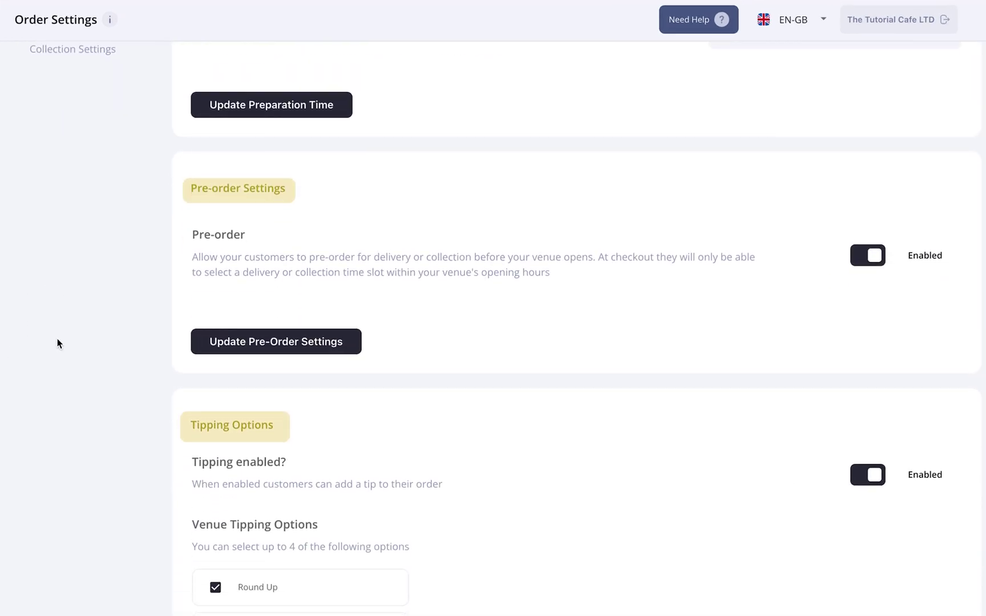
pyautogui.scroll(-5, 57, 343)
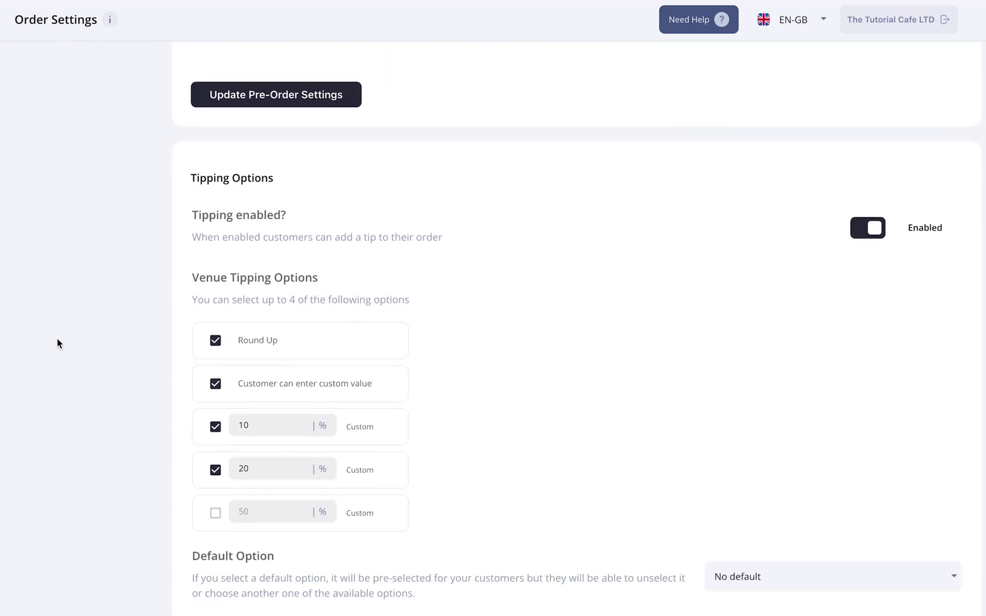
pyautogui.scroll(-3, 57, 343)
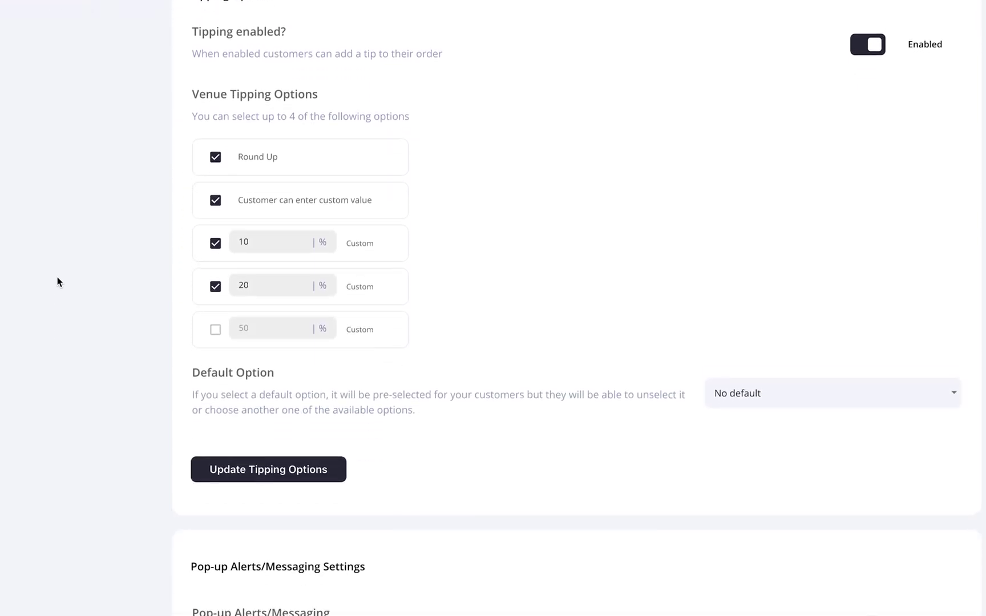
pyautogui.scroll(-5, 57, 282)
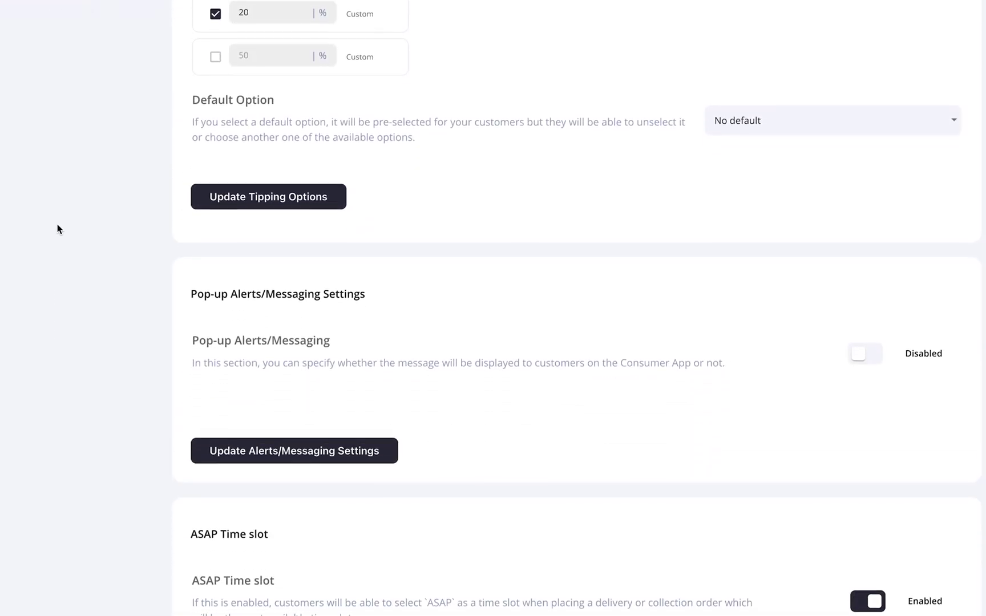
pyautogui.scroll(-2, 58, 229)
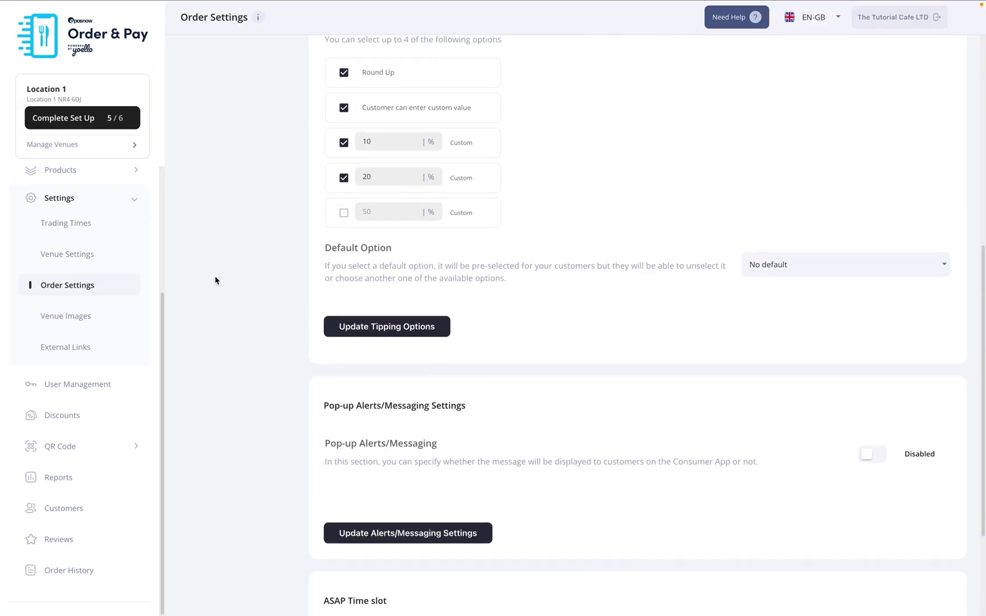
pyautogui.scroll(9, 50, 28)
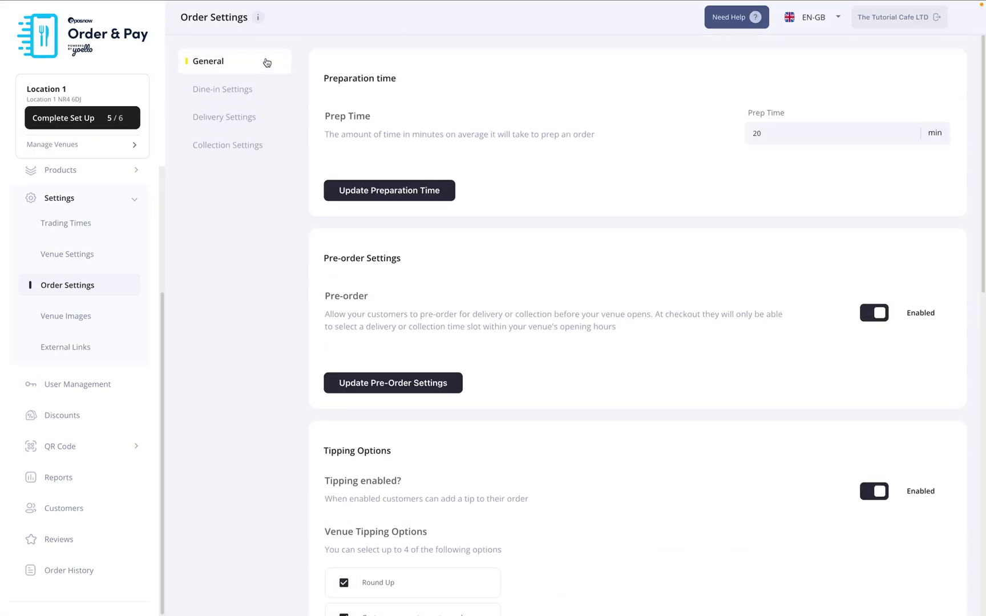
pyautogui.click(267, 93)
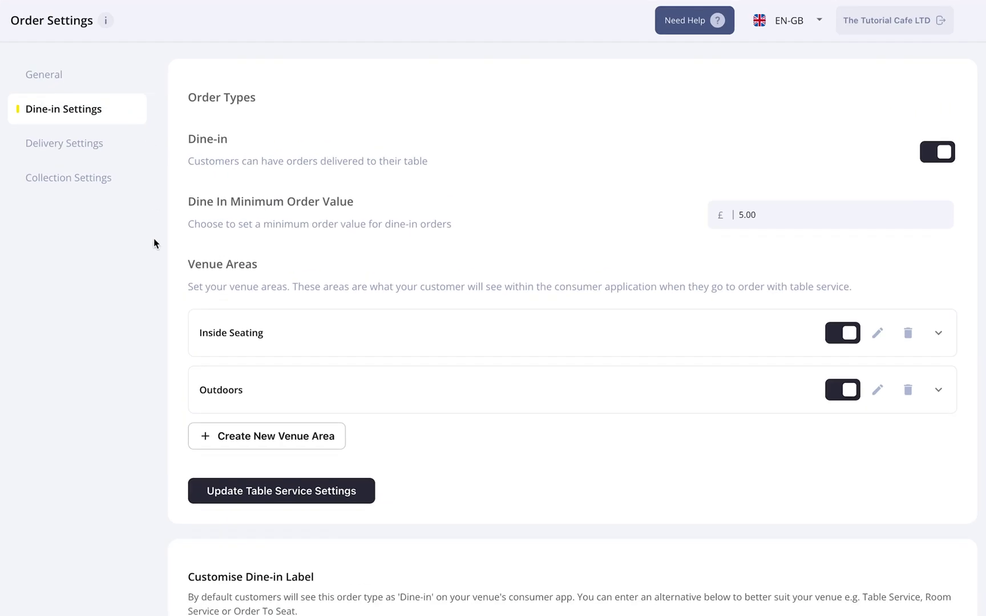
pyautogui.click(290, 340)
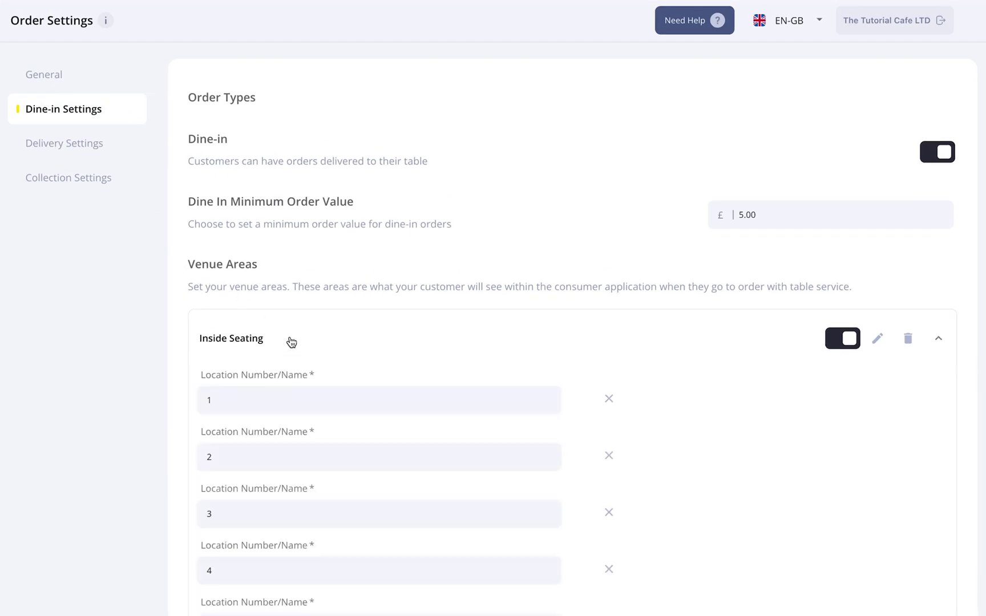
pyautogui.scroll(-3, 291, 341)
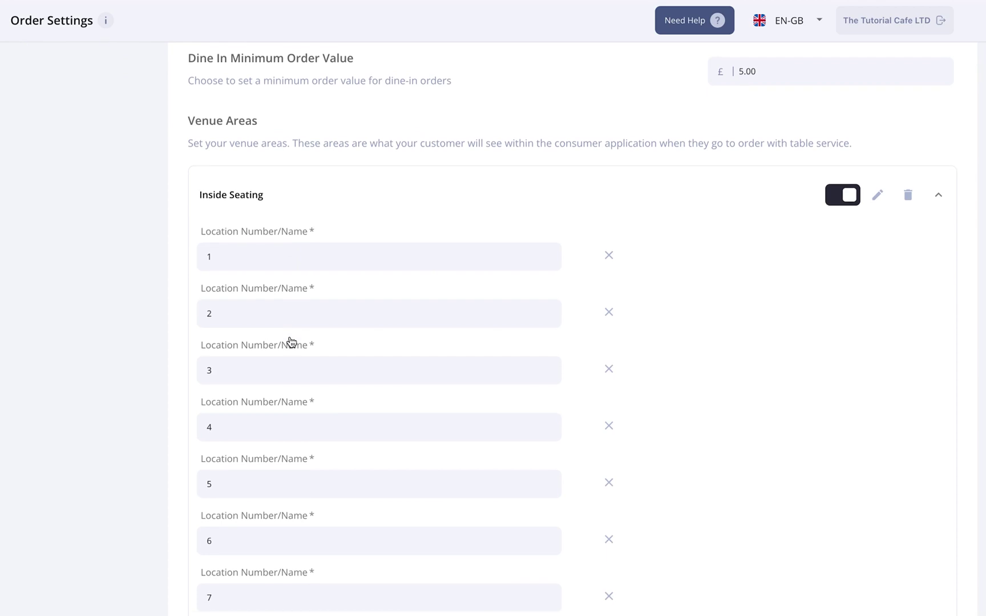
pyautogui.scroll(2, 291, 341)
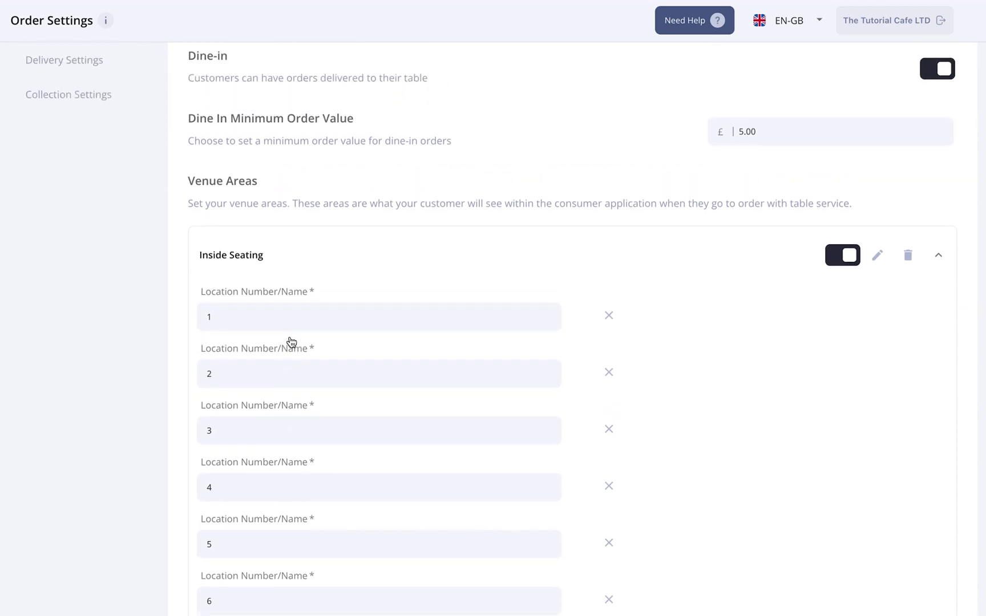
pyautogui.click(325, 263)
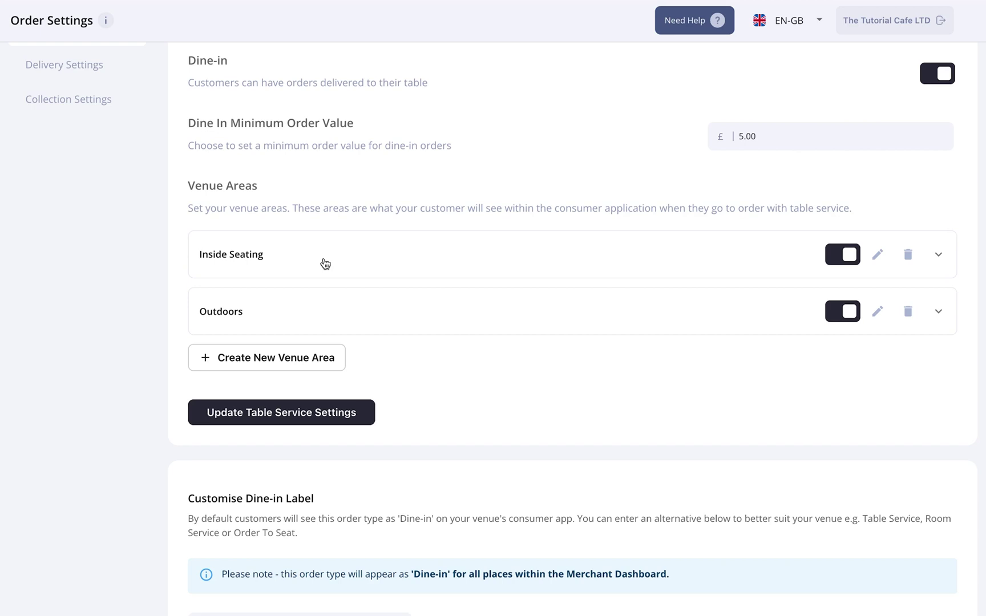
pyautogui.scroll(2, 324, 263)
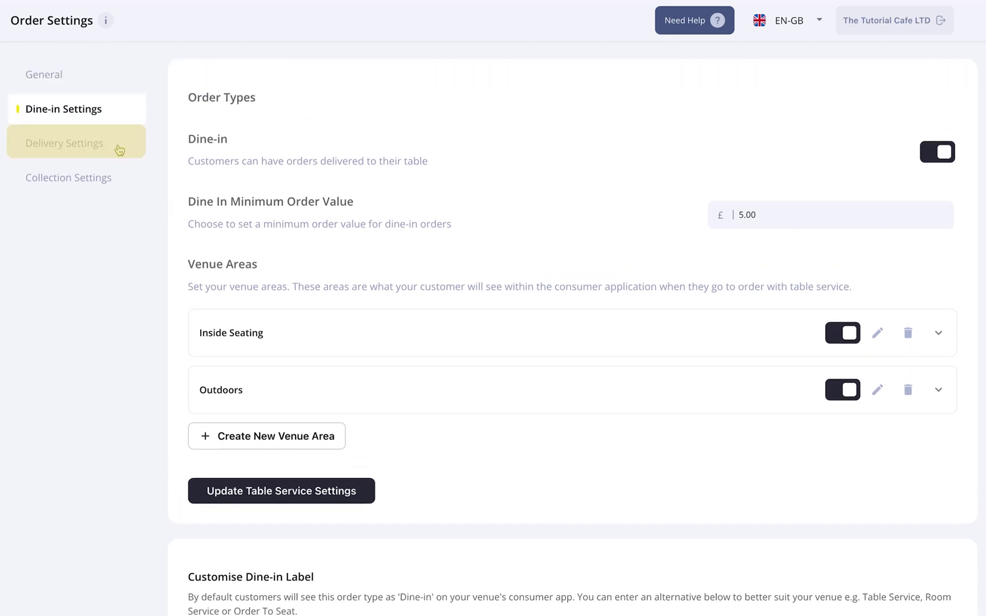
pyautogui.click(119, 149)
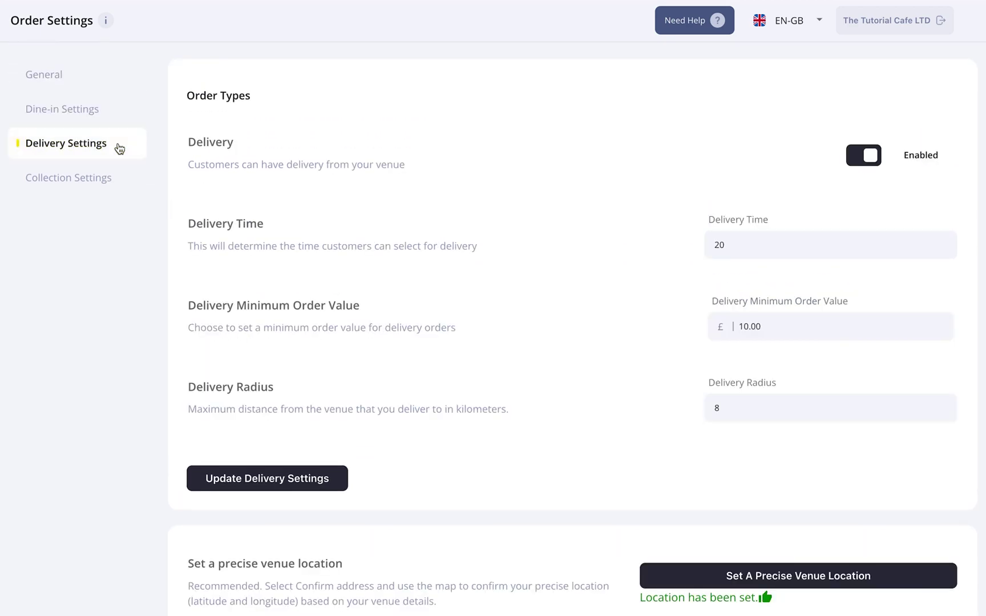
# - Review the delivery settings: enabled, time 20, £10.00 minimum, 8 km radius, £1.00 fee
pyautogui.scroll(-1, 161, 152)
pyautogui.scroll(-3, 162, 151)
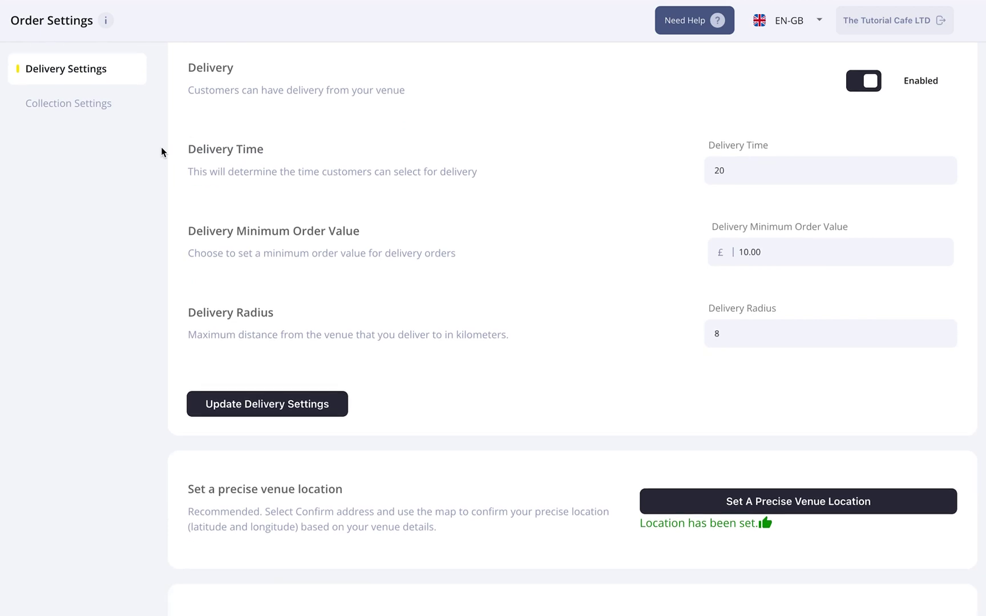
pyautogui.scroll(-3, 161, 148)
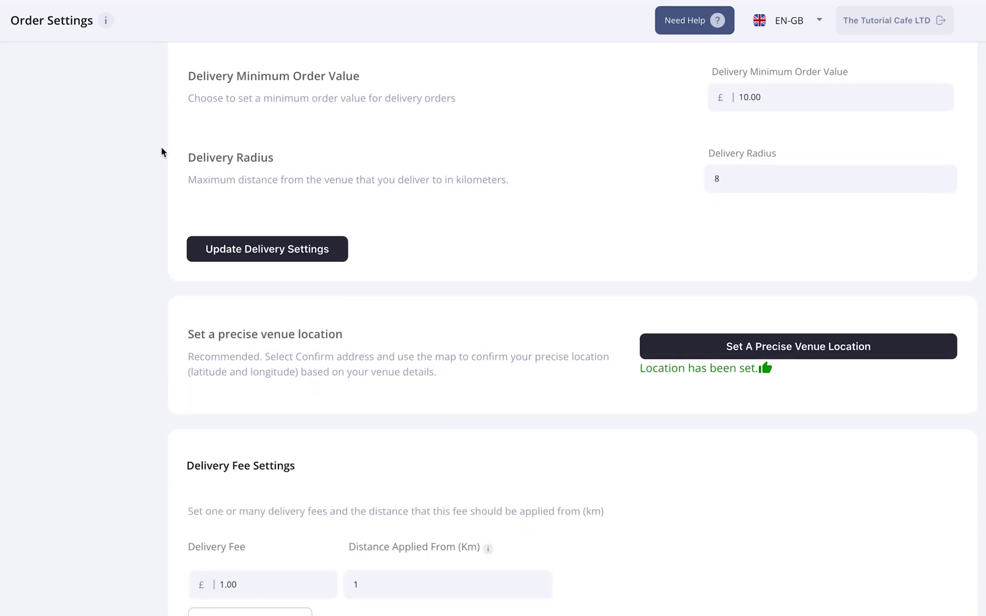
pyautogui.scroll(-3, 162, 152)
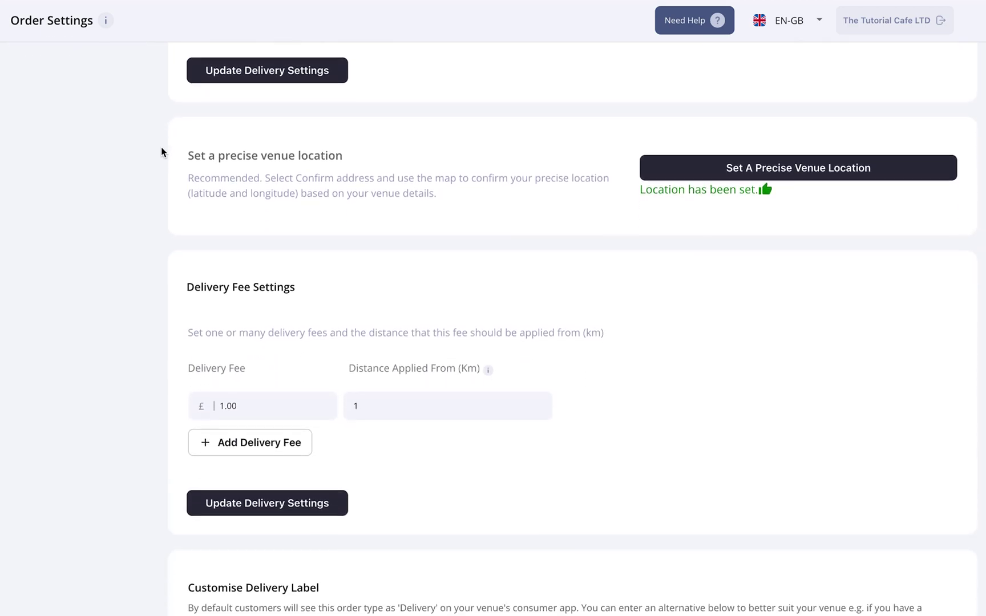
pyautogui.scroll(-4, 162, 151)
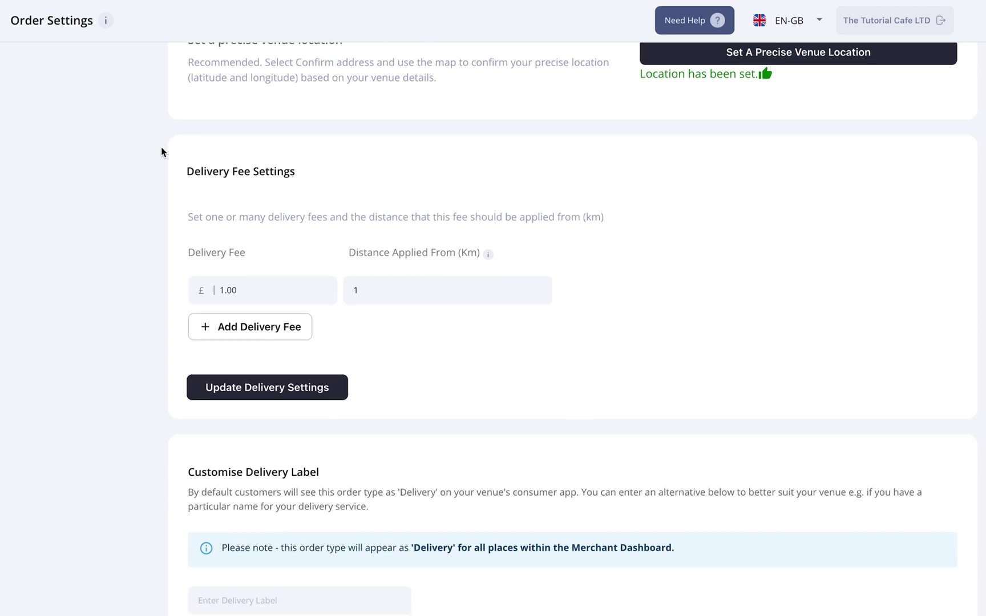
pyautogui.scroll(-2, 161, 149)
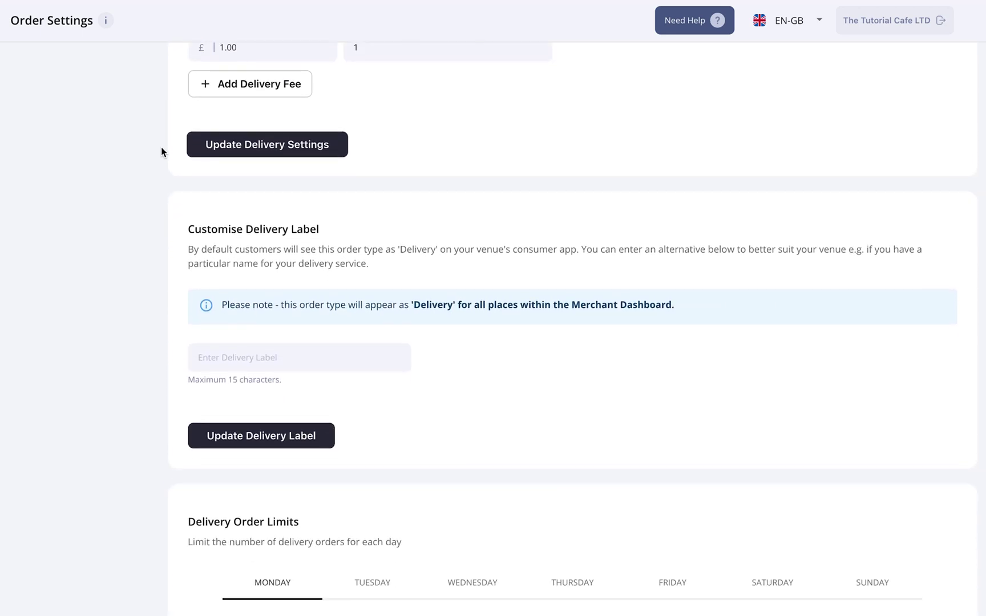
pyautogui.scroll(2, 161, 150)
pyautogui.scroll(10, 161, 152)
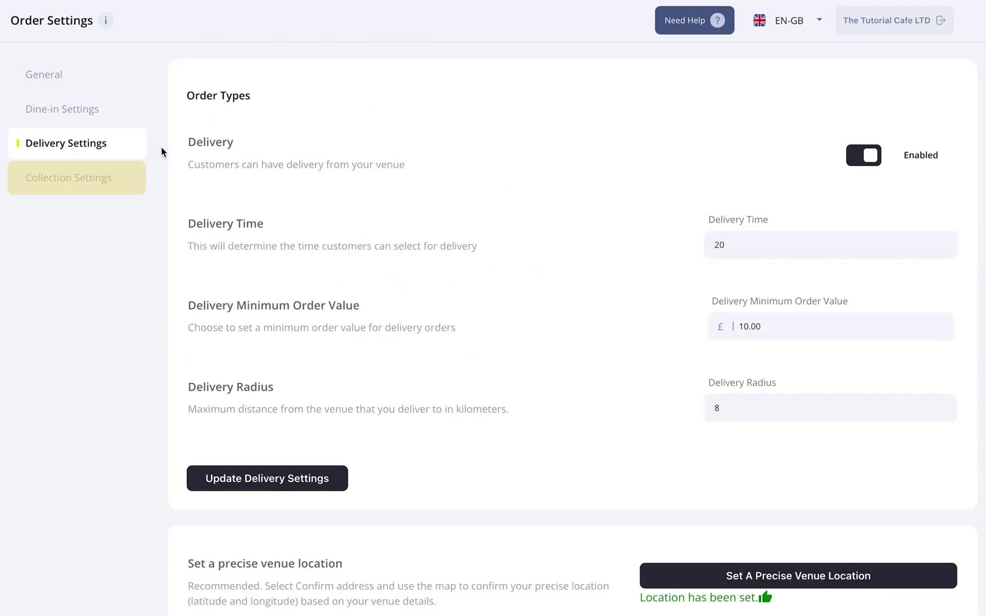
pyautogui.click(124, 183)
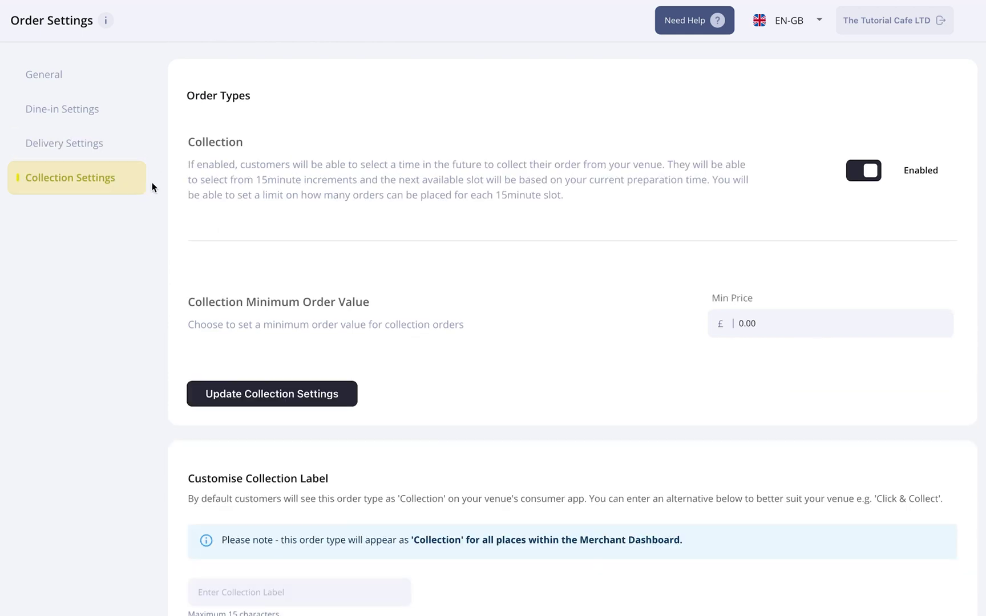
# - Check that collection is enabled with a £0.00 minimum order and no custom label
pyautogui.scroll(-5, 159, 181)
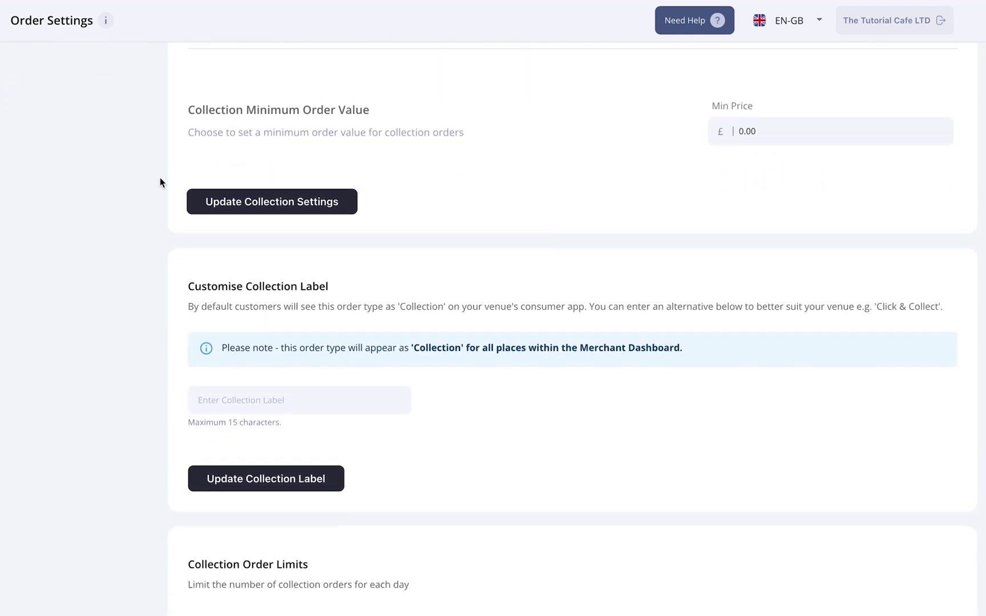
pyautogui.scroll(-4, 160, 179)
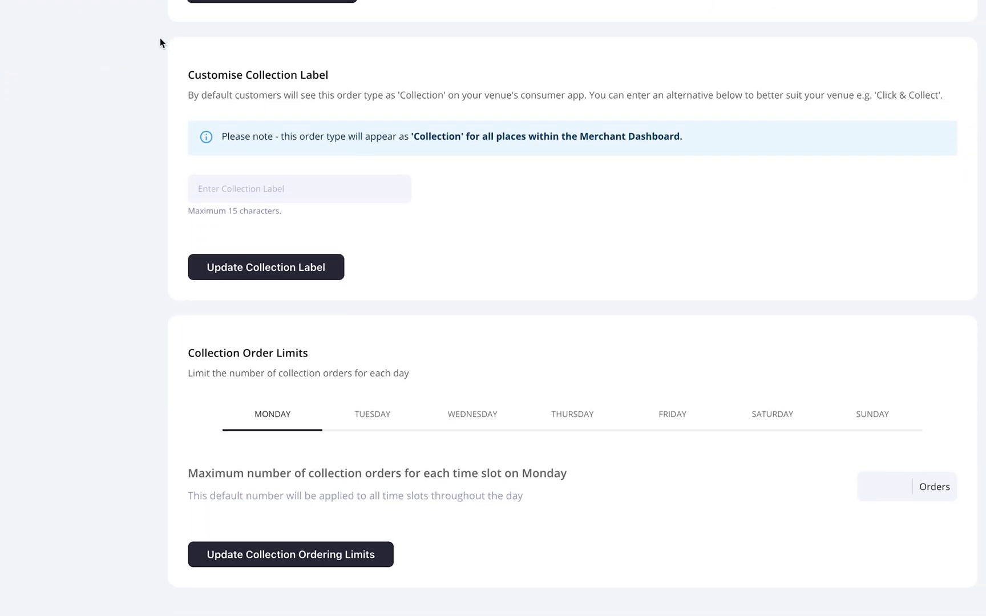
pyautogui.scroll(9, 159, 42)
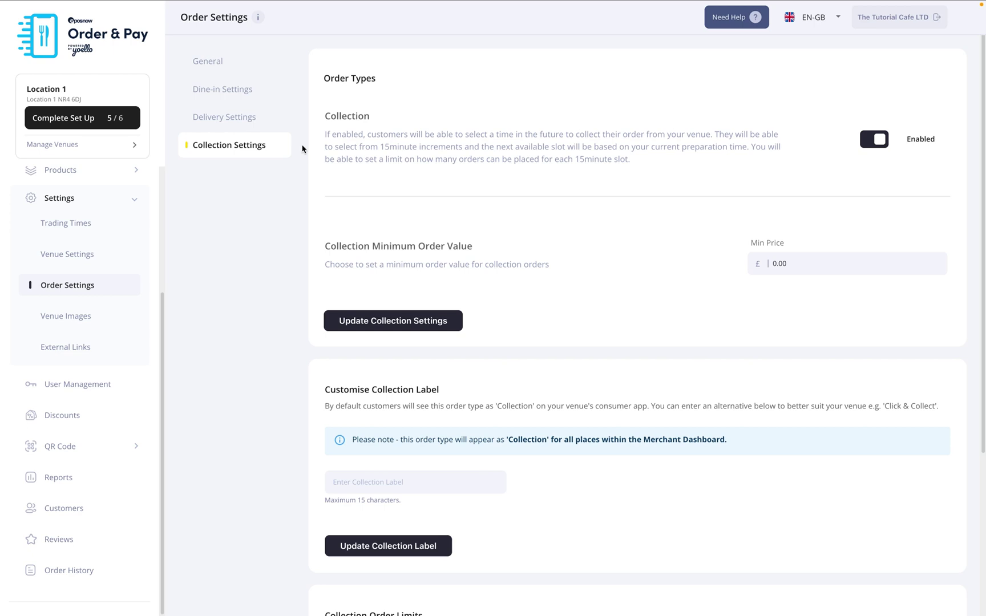
# - Review the venue logo and banner, then the website, Facebook, Instagram and Twitter links
pyautogui.click(117, 316)
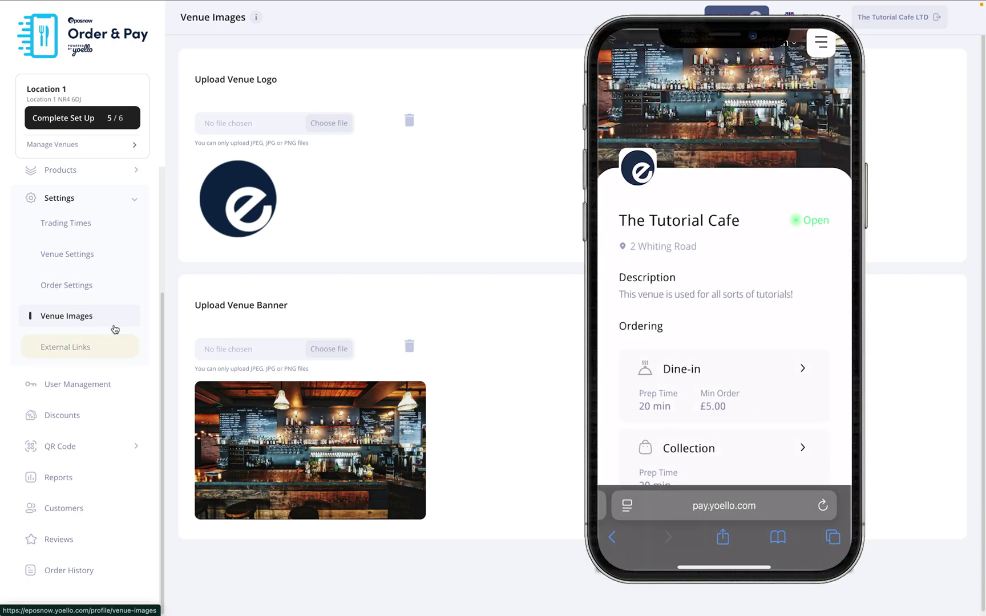
pyautogui.click(112, 348)
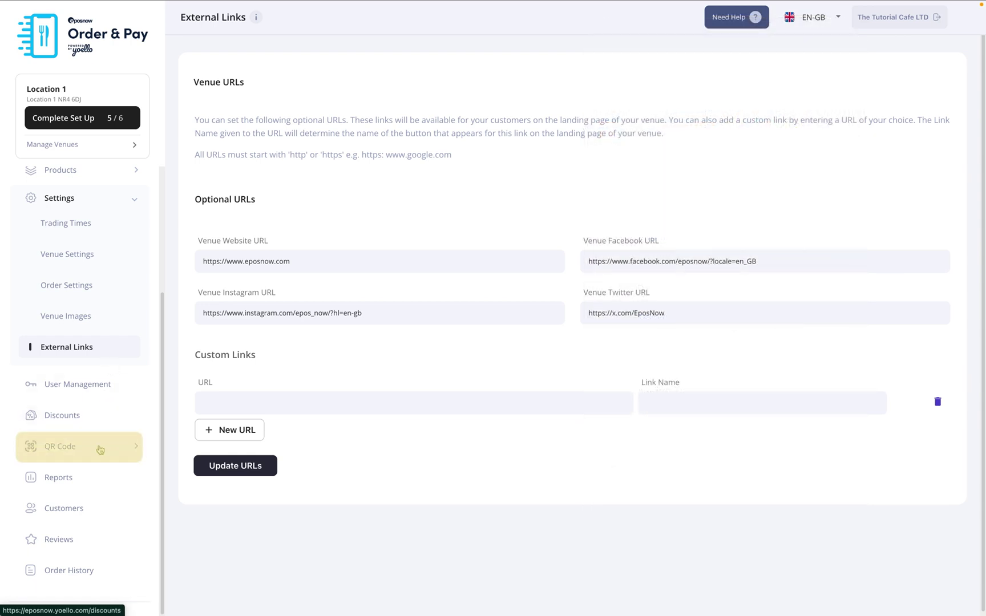
pyautogui.click(100, 450)
# - View the venue URL and QR code download page, then return to the dashboard statistics
pyautogui.click(95, 471)
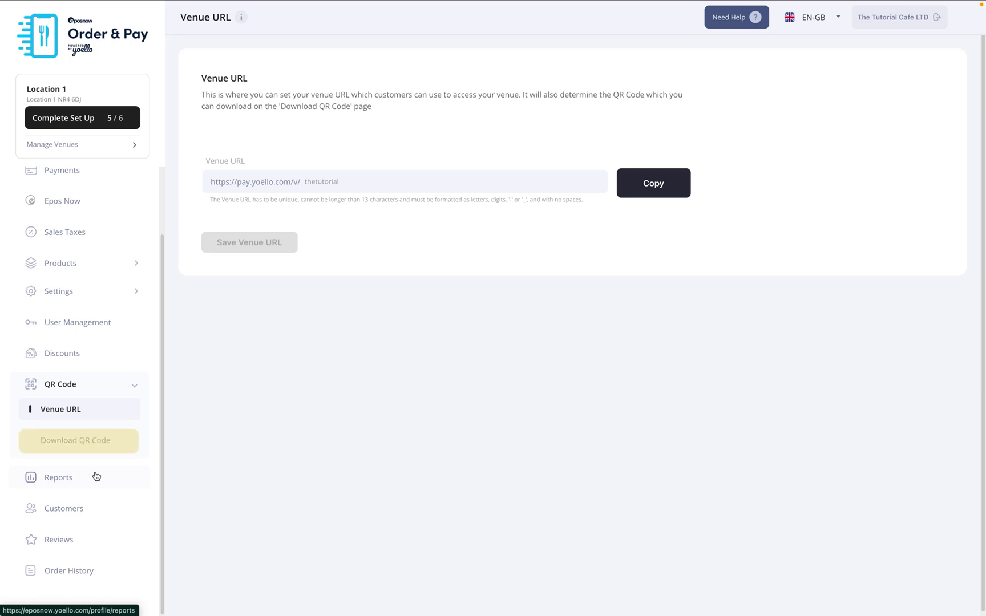
pyautogui.click(115, 442)
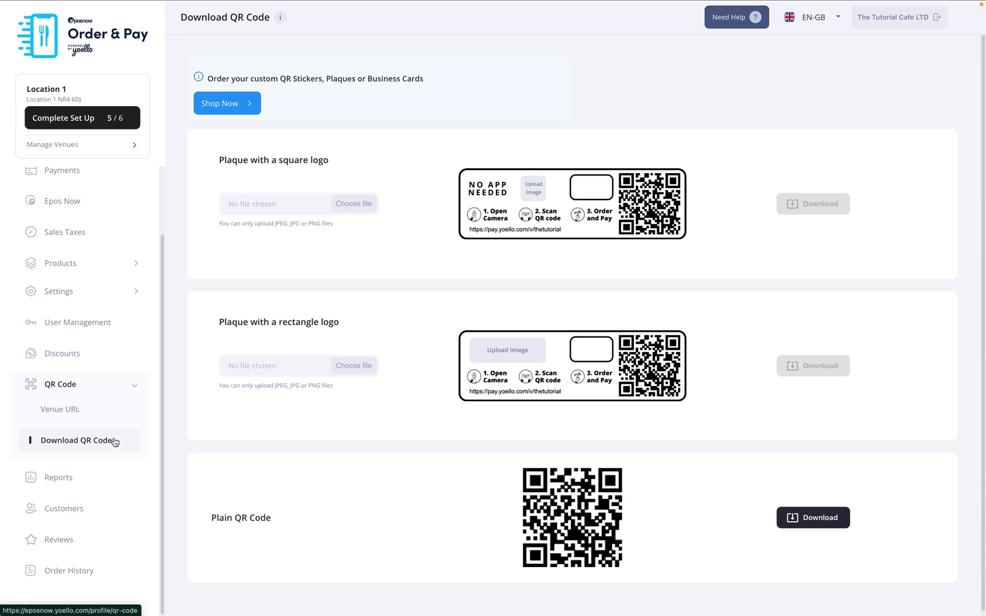
pyautogui.scroll(3, 114, 440)
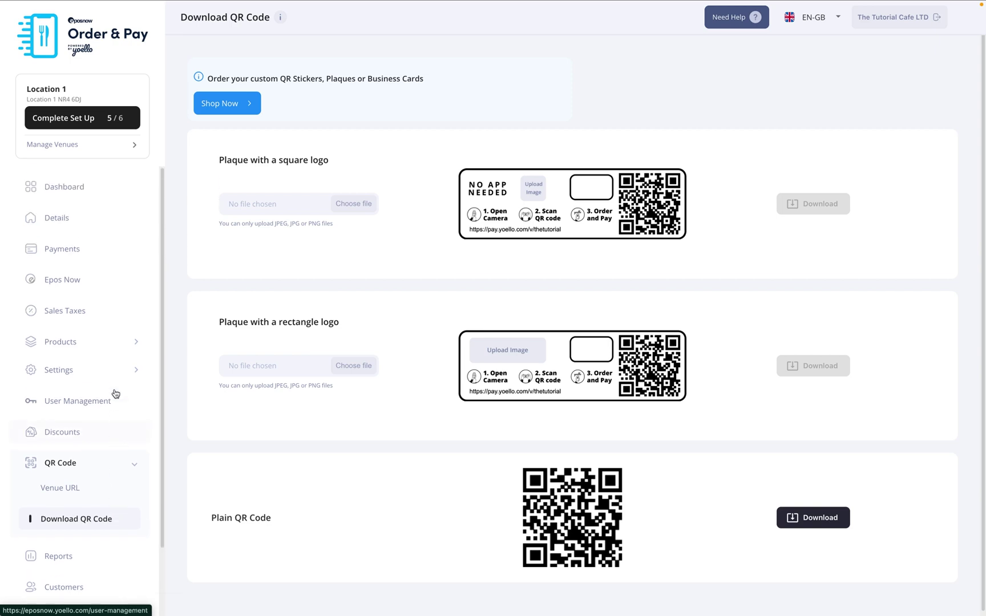
pyautogui.click(106, 188)
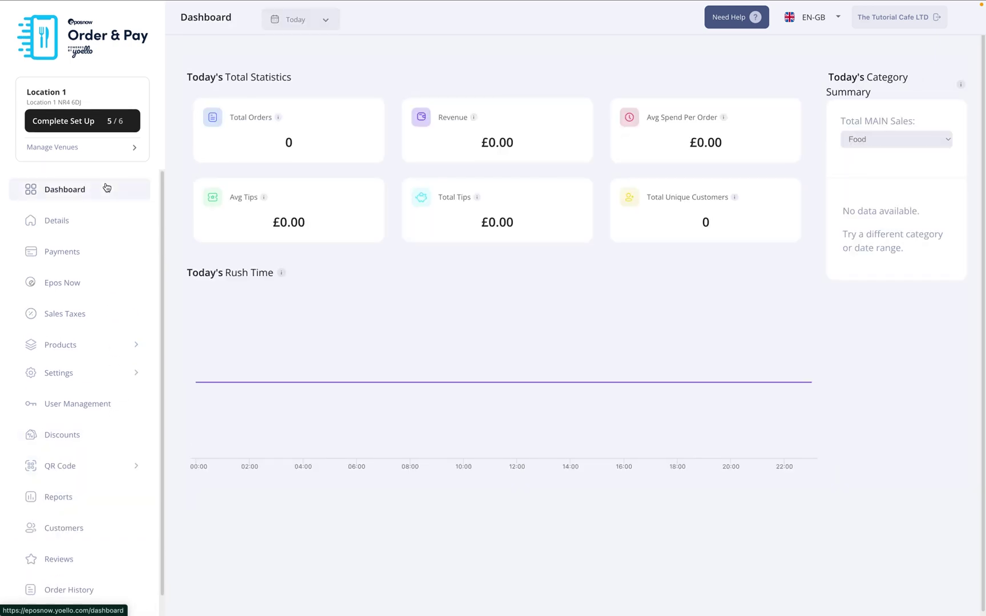